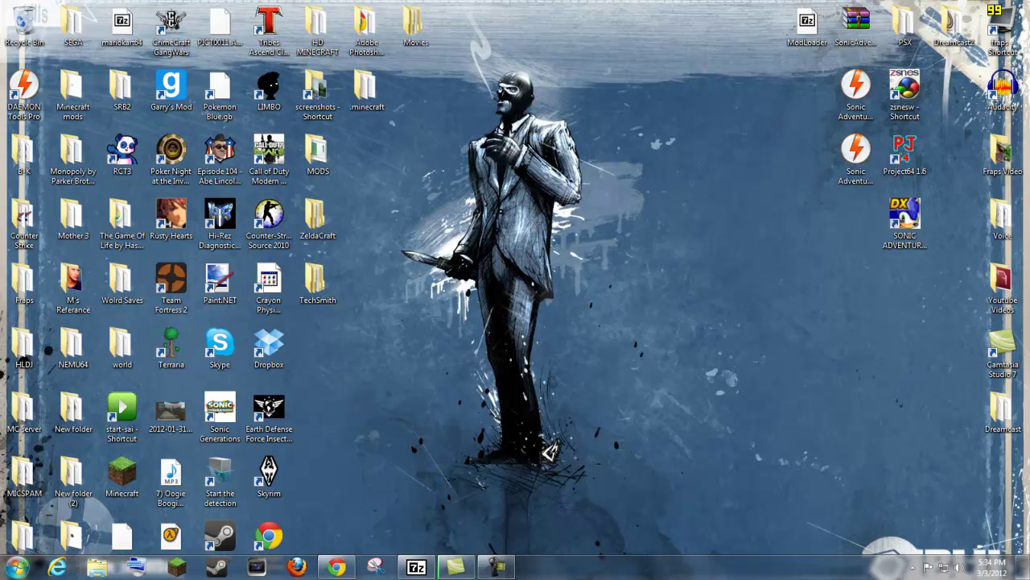
Open the Roaming folder by running %appdata% and go into its .minecraft folder
{"action": "left_click", "coordinate": [16, 567]}
{"action": "left_click", "coordinate": [16, 567]}
{"action": "left_click", "coordinate": [16, 567]}
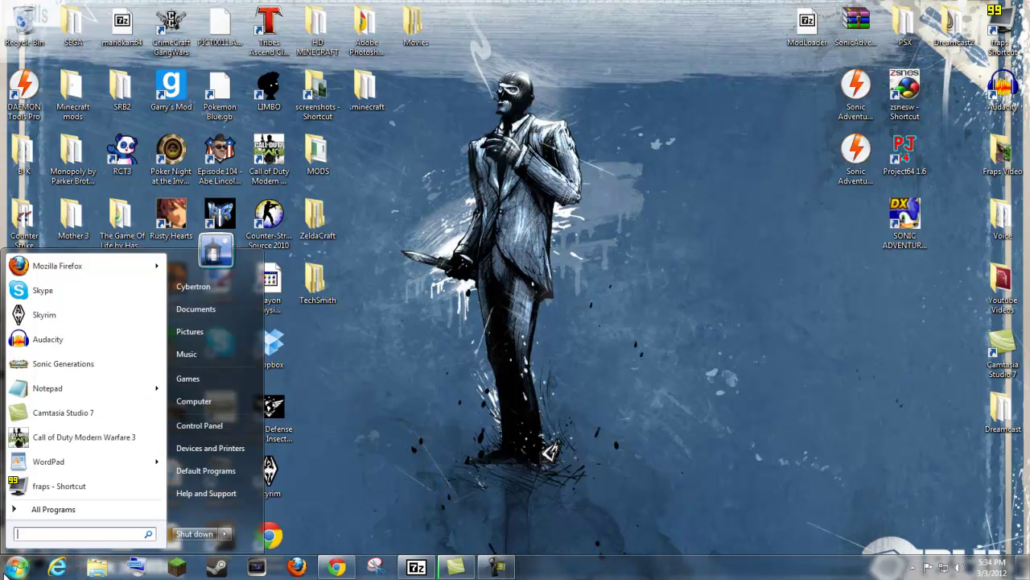
{"action": "type", "text": "run"}
{"action": "key", "text": "Return"}
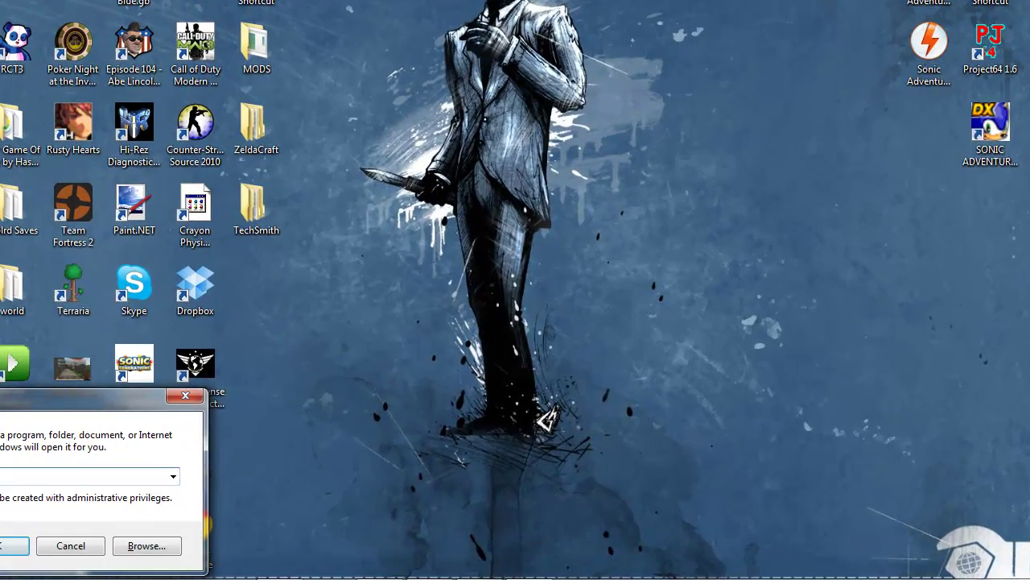
{"action": "type", "text": "%appdata%"}
{"action": "key", "text": "Return"}
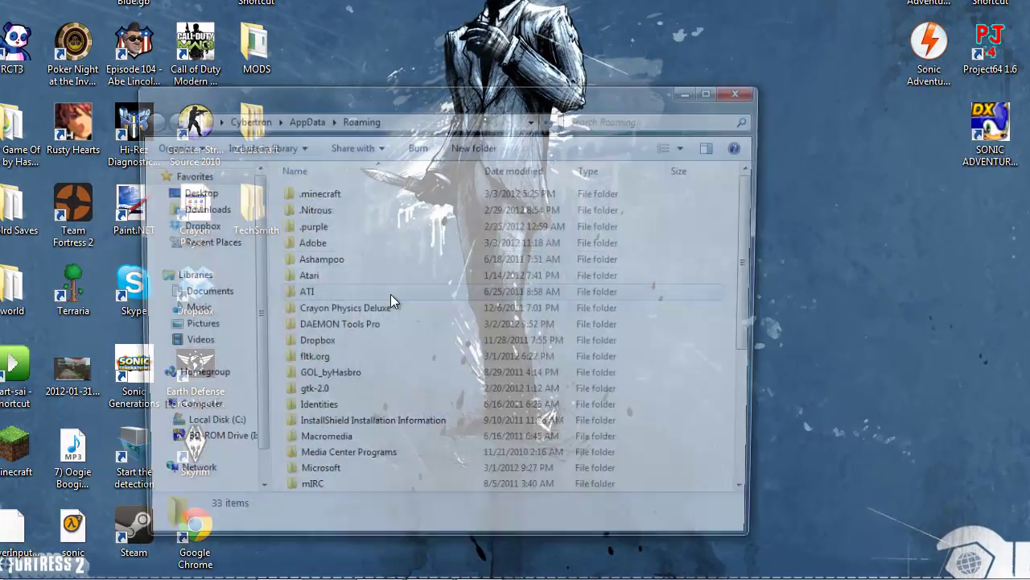
{"action": "double_click", "coordinate": [356, 198]}
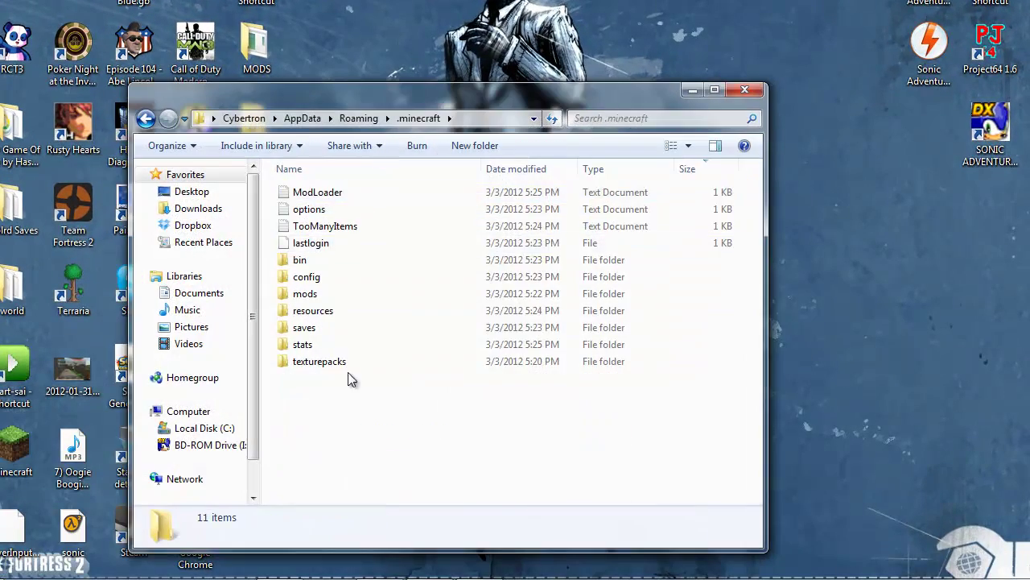
Look inside the mods folder of .minecraft and go back up to the .minecraft folder entry in Roaming
{"action": "double_click", "coordinate": [341, 292]}
{"action": "left_click", "coordinate": [145, 119]}
{"action": "left_click_drag", "start_coordinate": [350, 88], "coordinate": [461, 71]}
{"action": "left_click", "coordinate": [279, 94]}
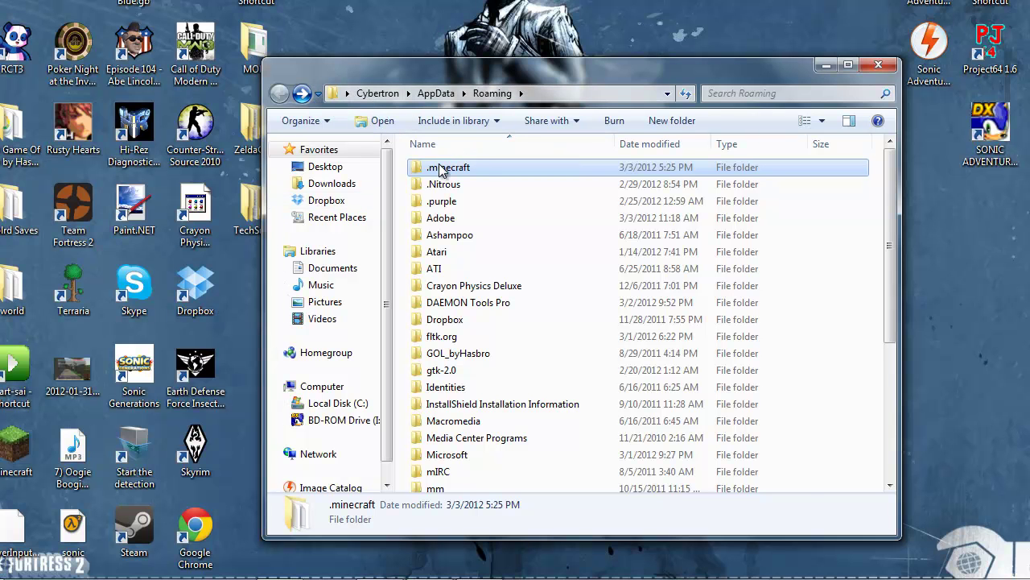
{"action": "left_click_drag", "start_coordinate": [390, 69], "coordinate": [512, 74]}
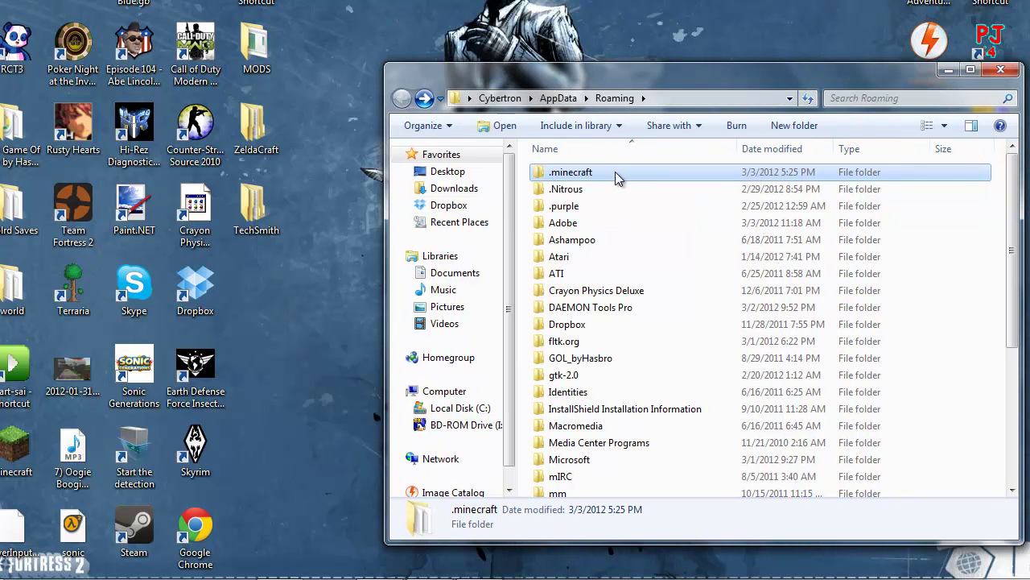
{"action": "key", "text": "F2"}
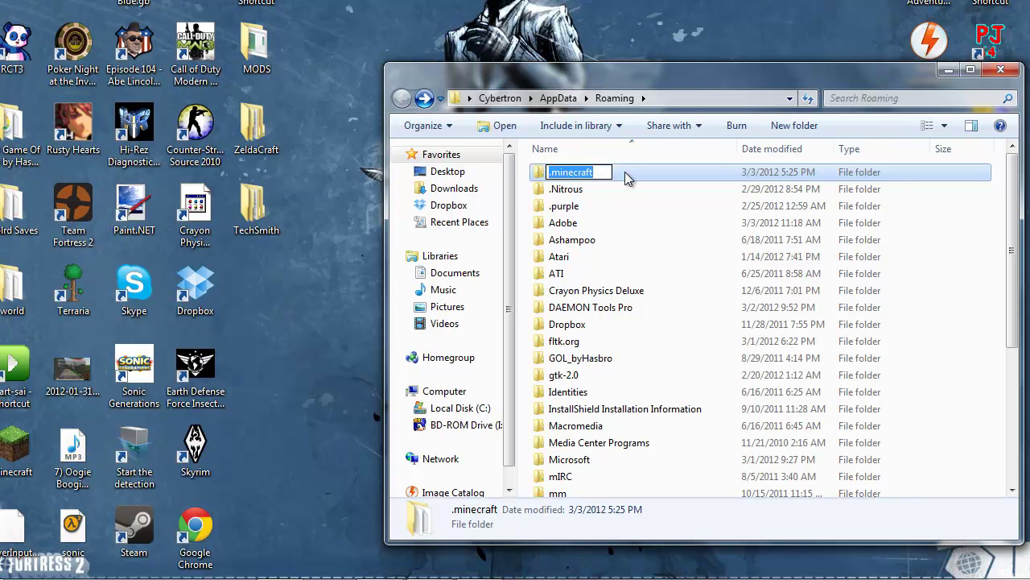
Back up the worlds by moving the saves folder from .minecraft onto the desktop
{"action": "double_click", "coordinate": [625, 171]}
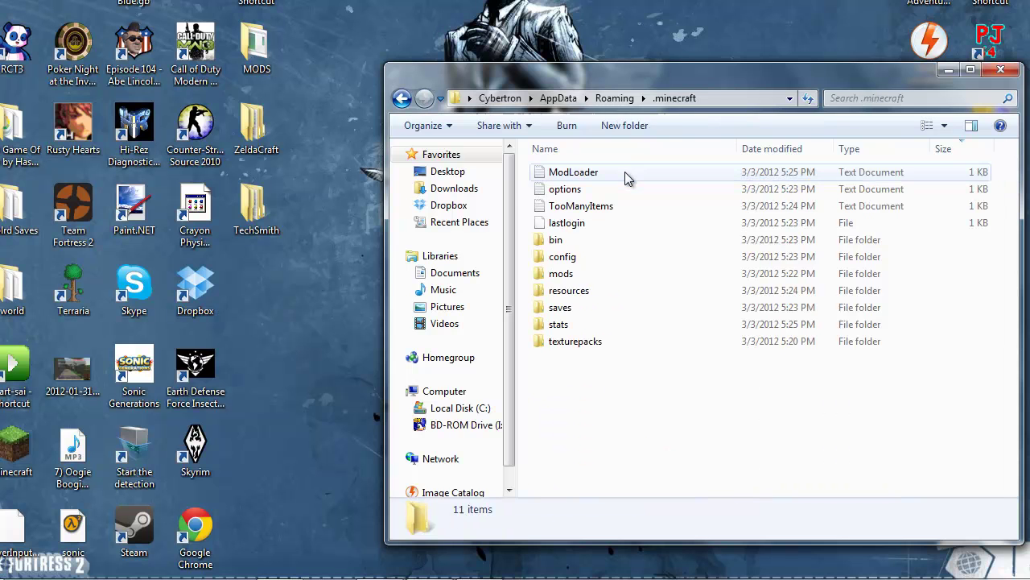
{"action": "double_click", "coordinate": [605, 310]}
{"action": "left_click", "coordinate": [404, 97]}
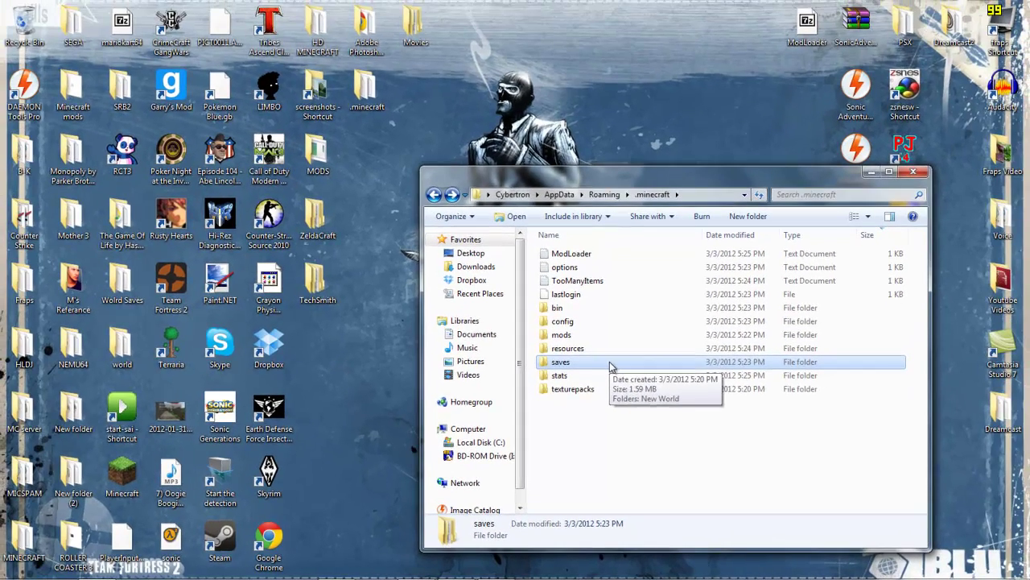
{"action": "left_click_drag", "start_coordinate": [620, 308], "coordinate": [320, 363]}
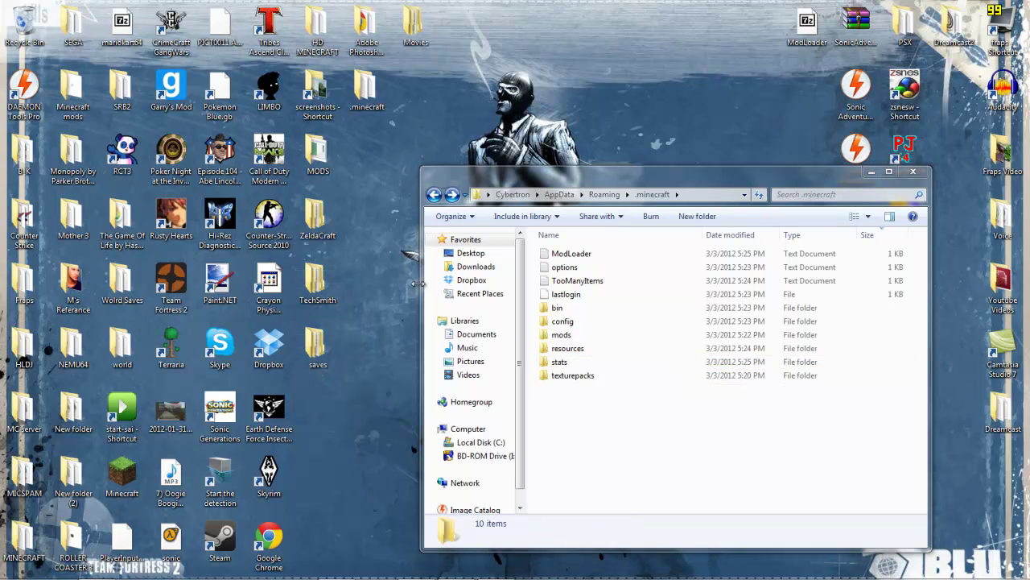
Delete the .minecraft folder from Roaming to the Recycle Bin and close the folder window
{"action": "left_click", "coordinate": [434, 194]}
{"action": "right_click", "coordinate": [577, 258]}
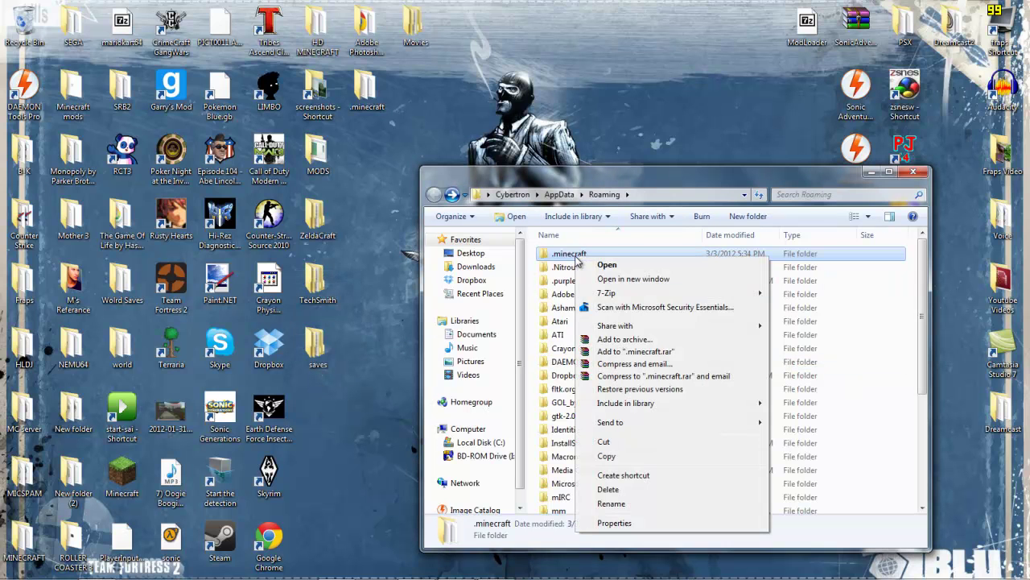
{"action": "left_click", "coordinate": [627, 490]}
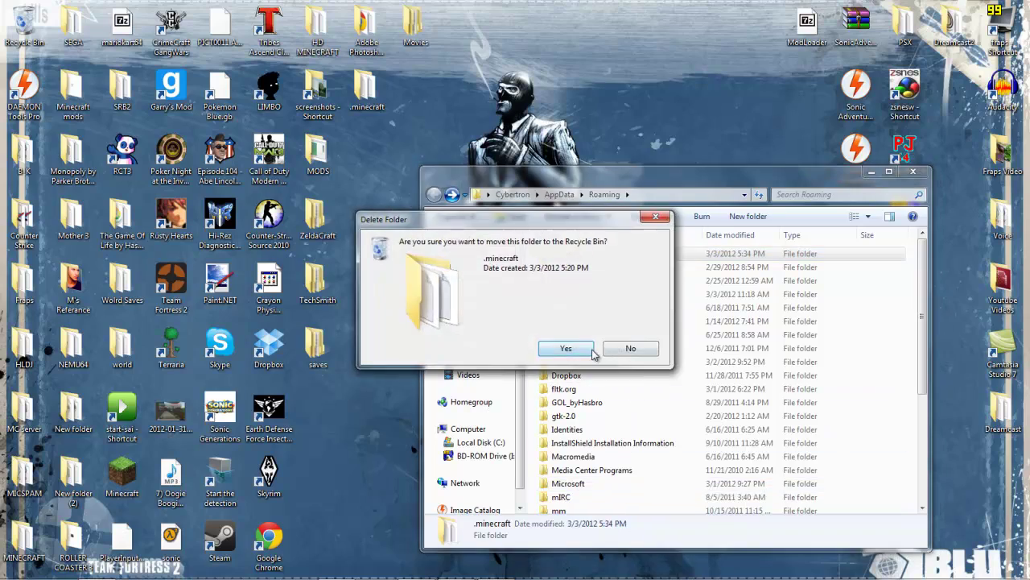
{"action": "left_click", "coordinate": [581, 349]}
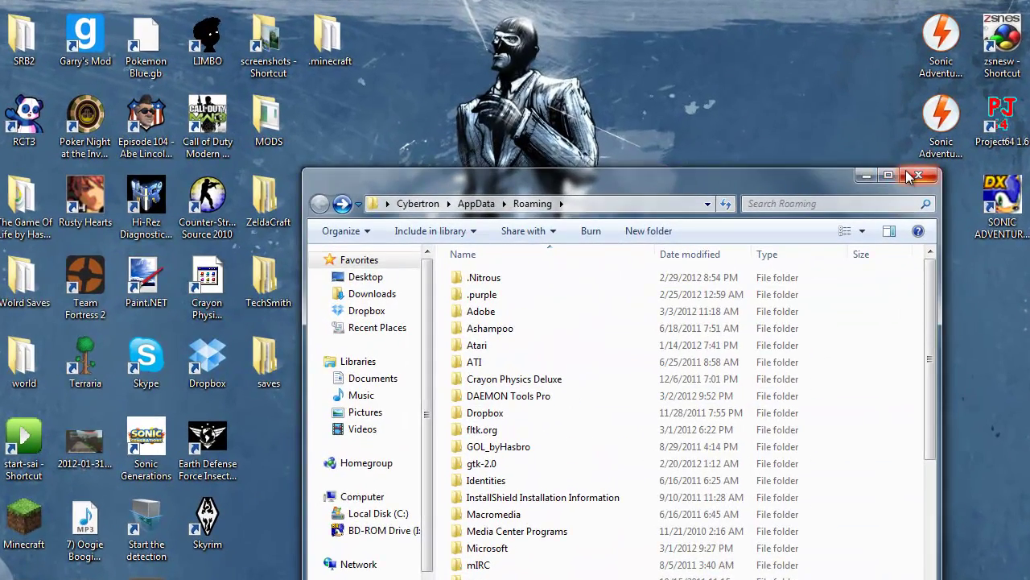
{"action": "left_click", "coordinate": [910, 176]}
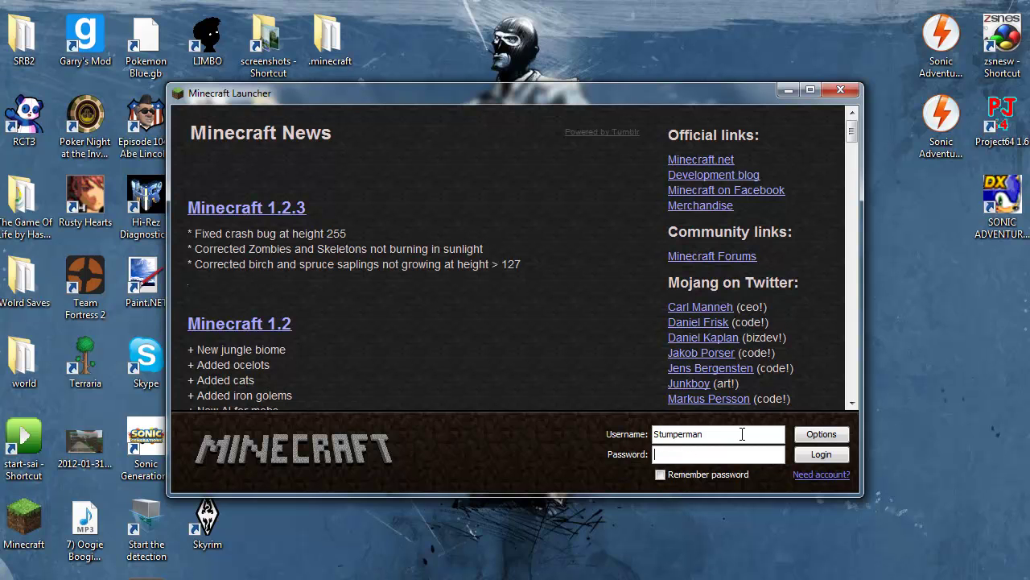
Log in to the Minecraft launcher with the account password, view the new-world setup and return to the title screen without creating a world
{"action": "key", "text": "Return"}
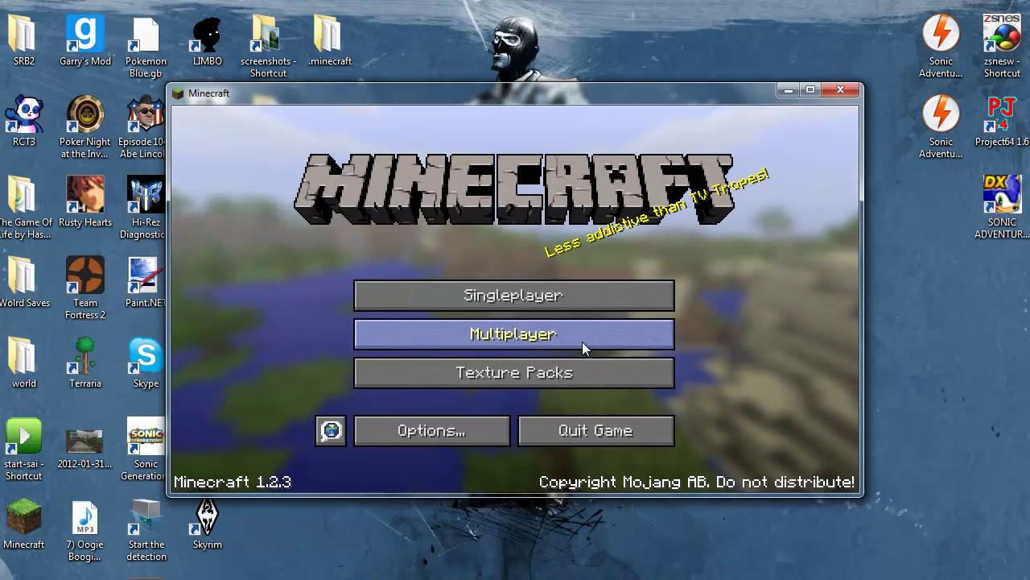
{"action": "left_click", "coordinate": [519, 297]}
{"action": "left_click", "coordinate": [541, 415]}
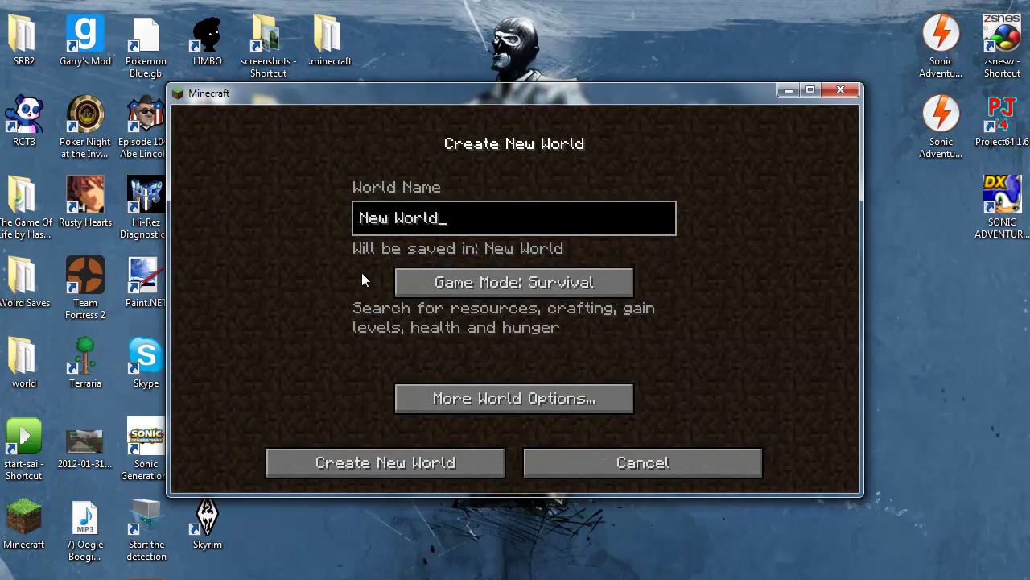
{"action": "left_click", "coordinate": [668, 467]}
{"action": "left_click", "coordinate": [672, 472]}
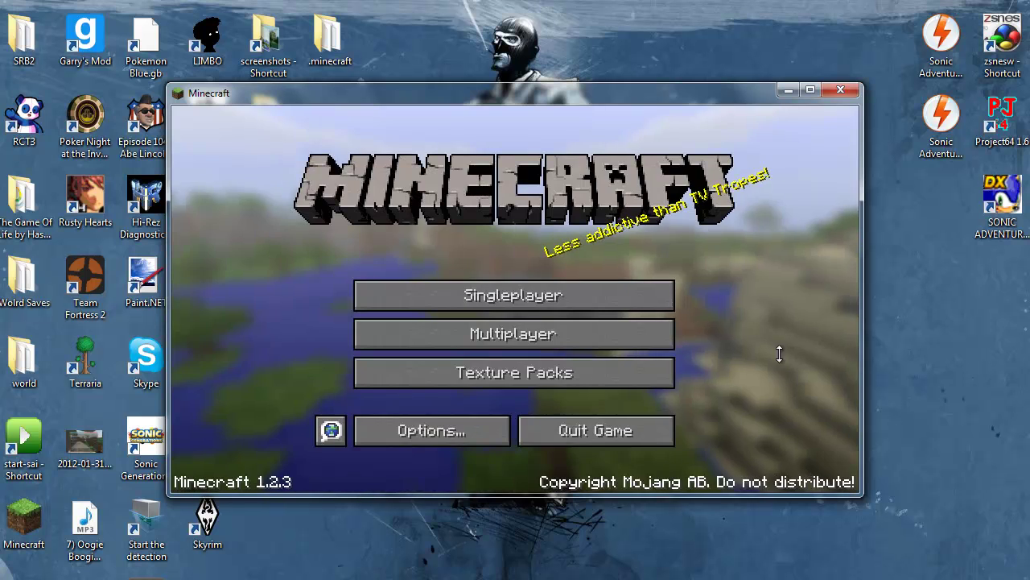
Close the Minecraft game window to return to the desktop
{"action": "left_click_drag", "start_coordinate": [630, 99], "coordinate": [659, 101]}
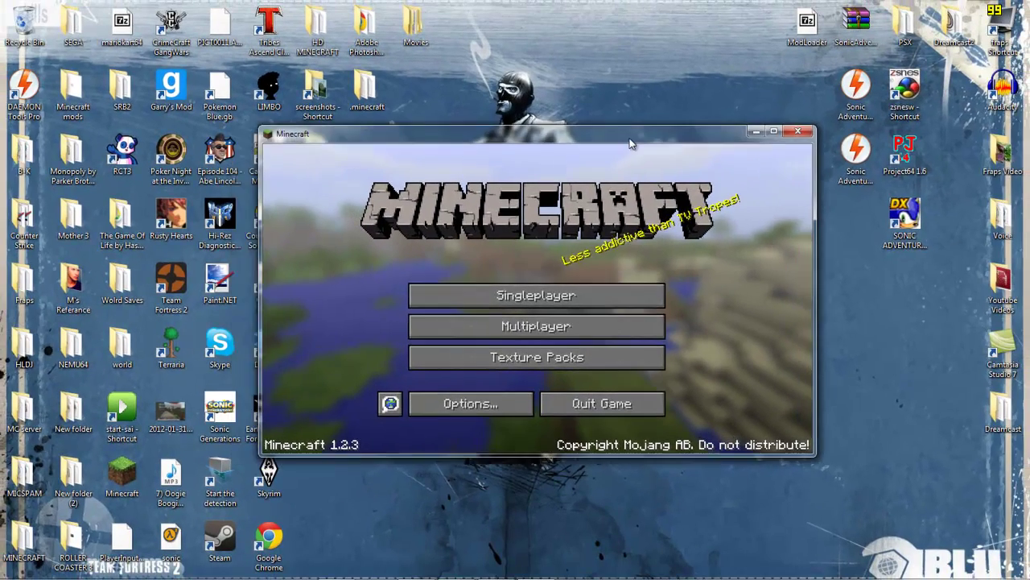
{"action": "left_click_drag", "start_coordinate": [632, 143], "coordinate": [668, 138]}
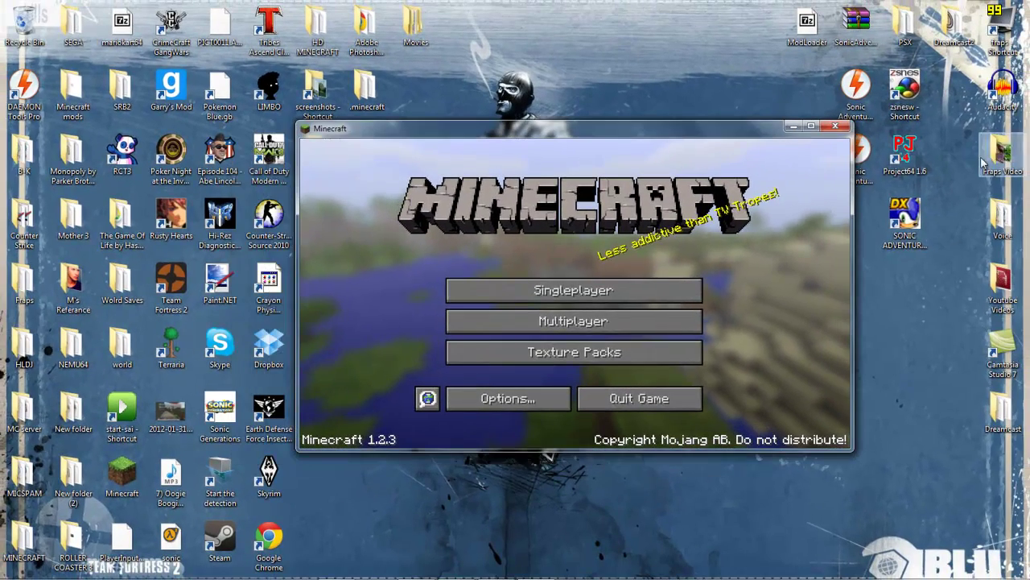
{"action": "left_click_drag", "start_coordinate": [393, 140], "coordinate": [345, 137]}
{"action": "left_click", "coordinate": [771, 129]}
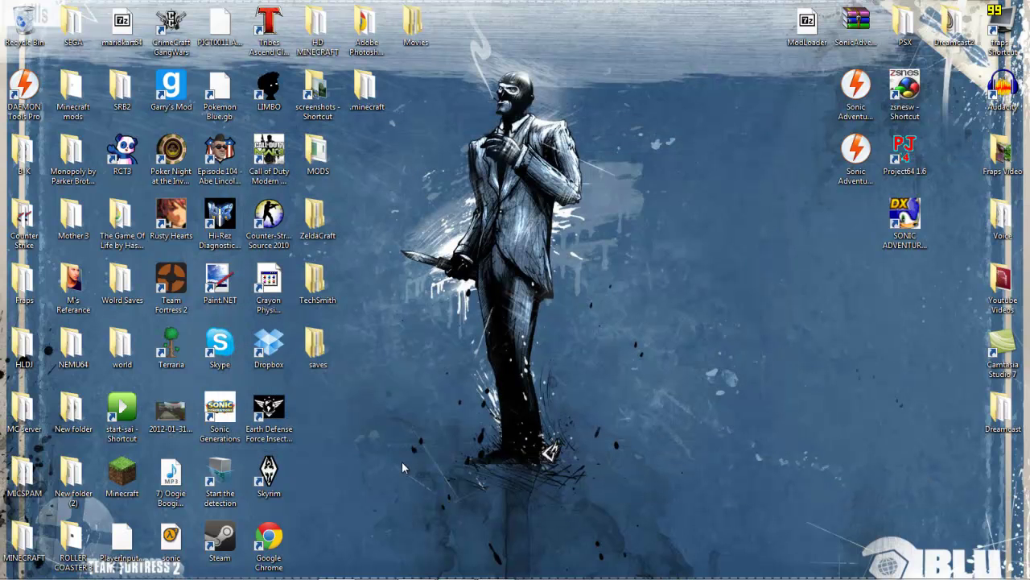
Run %appdata% again and open the newly generated .minecraft folder
{"action": "left_click", "coordinate": [18, 568]}
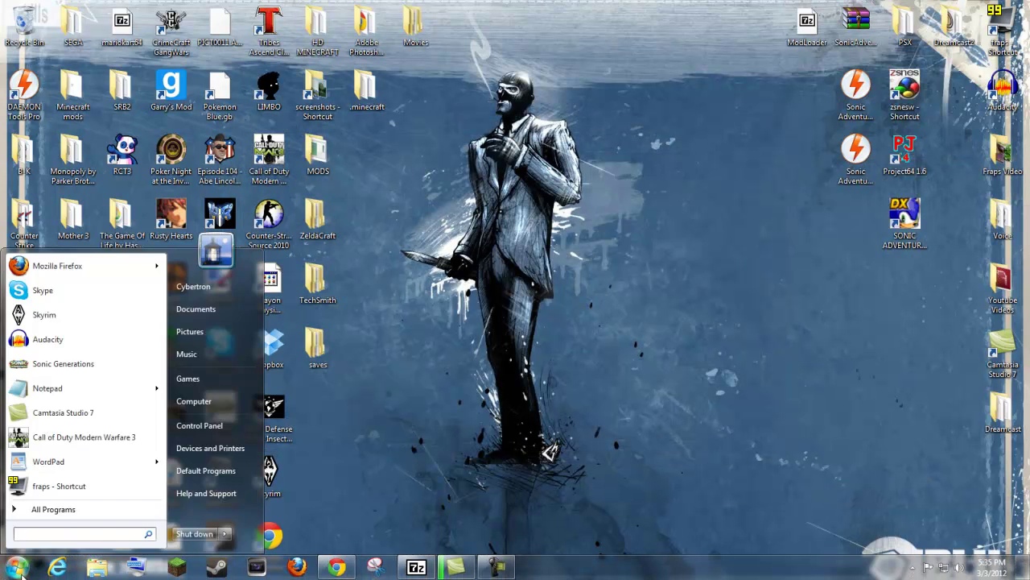
{"action": "type", "text": "run"}
{"action": "key", "text": "Return"}
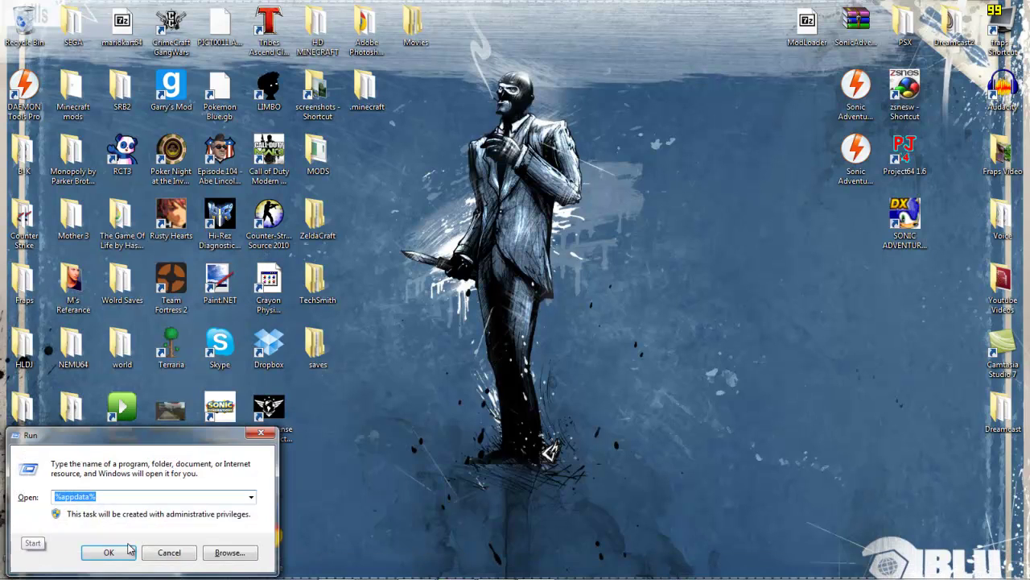
{"action": "left_click", "coordinate": [127, 550]}
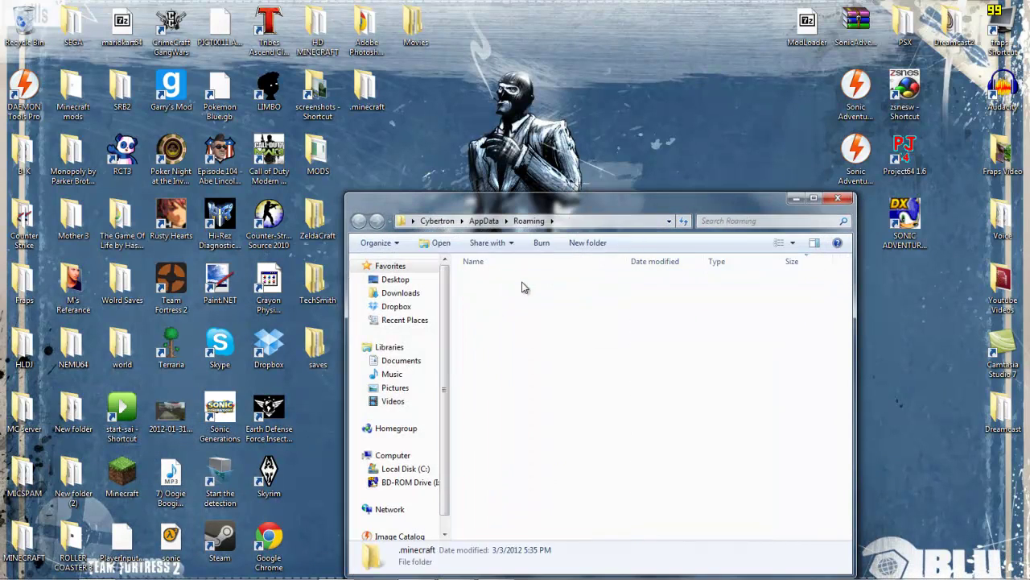
{"action": "left_click_drag", "start_coordinate": [586, 421], "coordinate": [522, 368]}
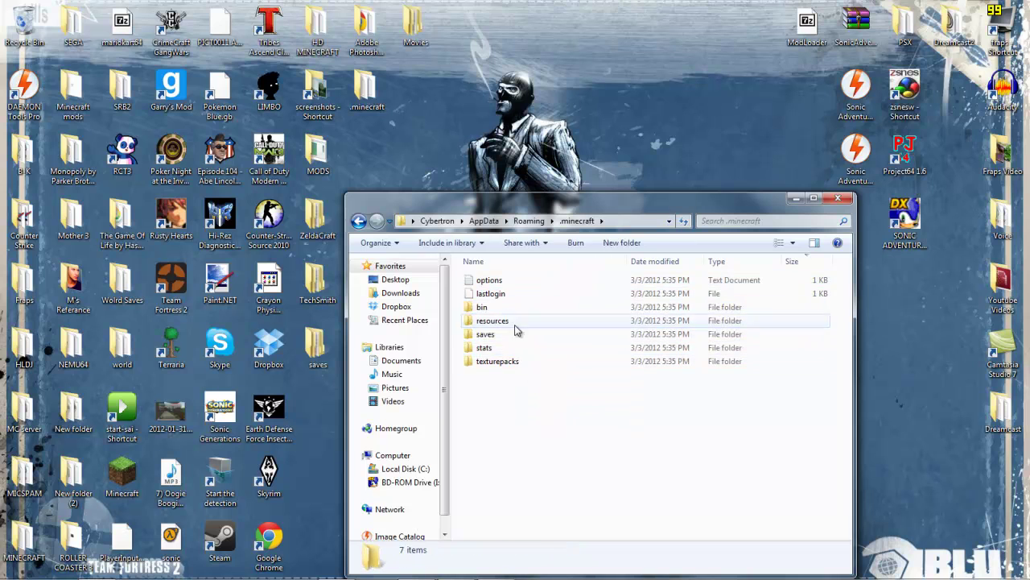
{"action": "left_click_drag", "start_coordinate": [567, 428], "coordinate": [574, 463]}
Replace the empty saves folder in .minecraft with the saves folder from the desktop and close the window
{"action": "left_click_drag", "start_coordinate": [485, 334], "coordinate": [510, 399]}
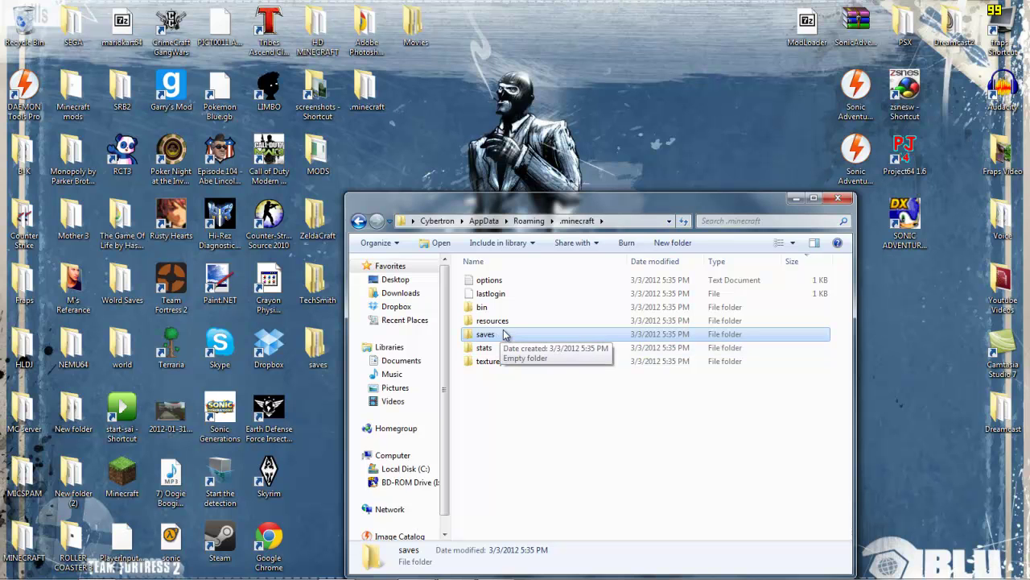
{"action": "left_click_drag", "start_coordinate": [494, 338], "coordinate": [26, 24]}
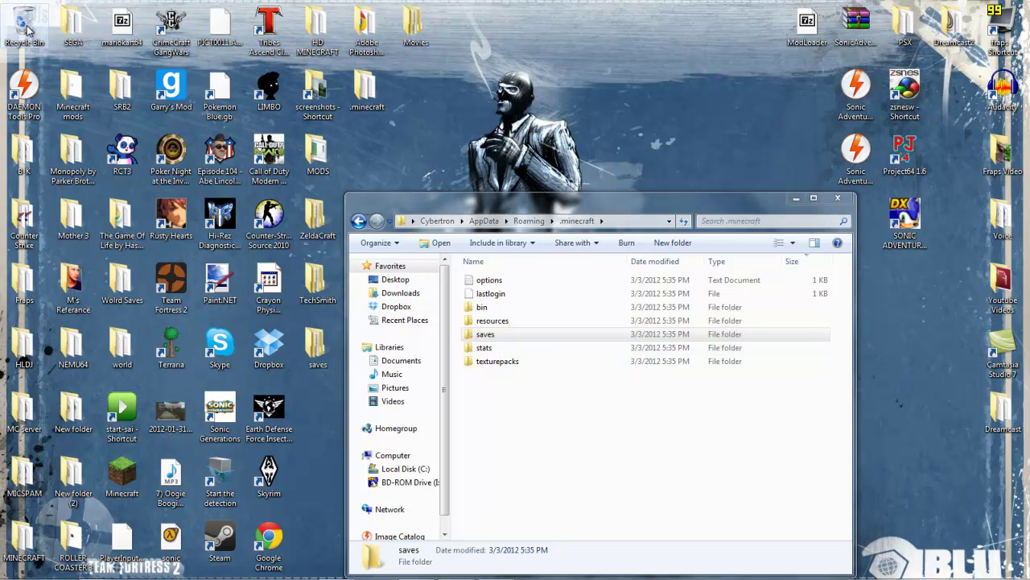
{"action": "left_click_drag", "start_coordinate": [317, 346], "coordinate": [499, 379]}
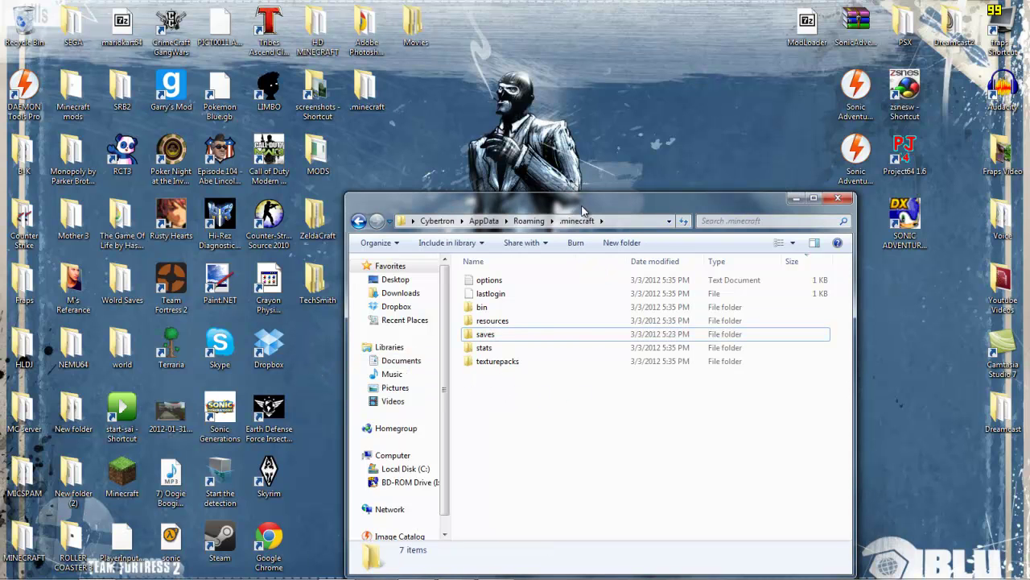
{"action": "left_click_drag", "start_coordinate": [582, 211], "coordinate": [470, 173]}
{"action": "left_click", "coordinate": [726, 160]}
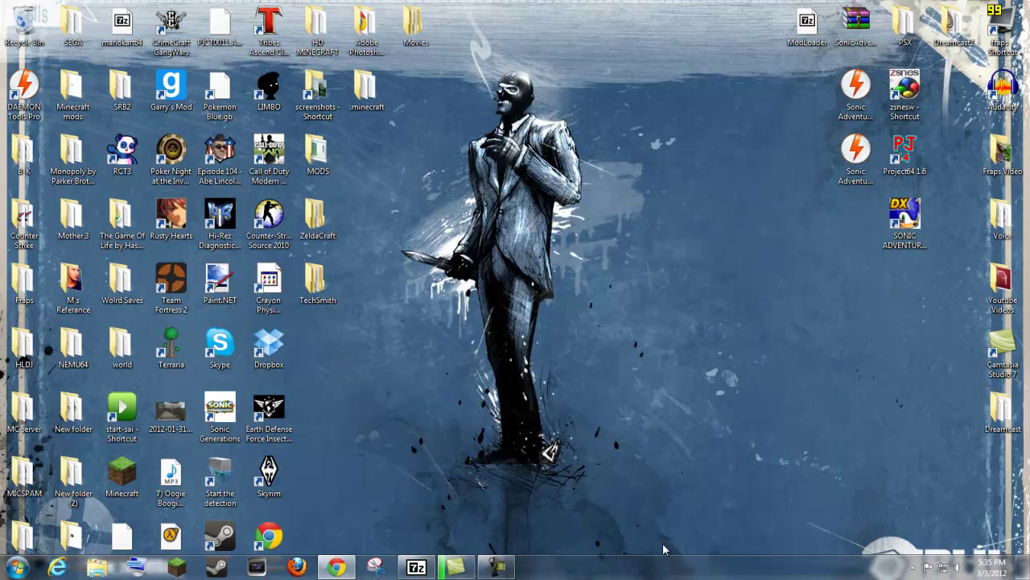
Switch to Chrome, download ModLoader 1.2.3 through the direct link on Risugami's Mods page, and open the downloaded zip
{"action": "left_click", "coordinate": [337, 567]}
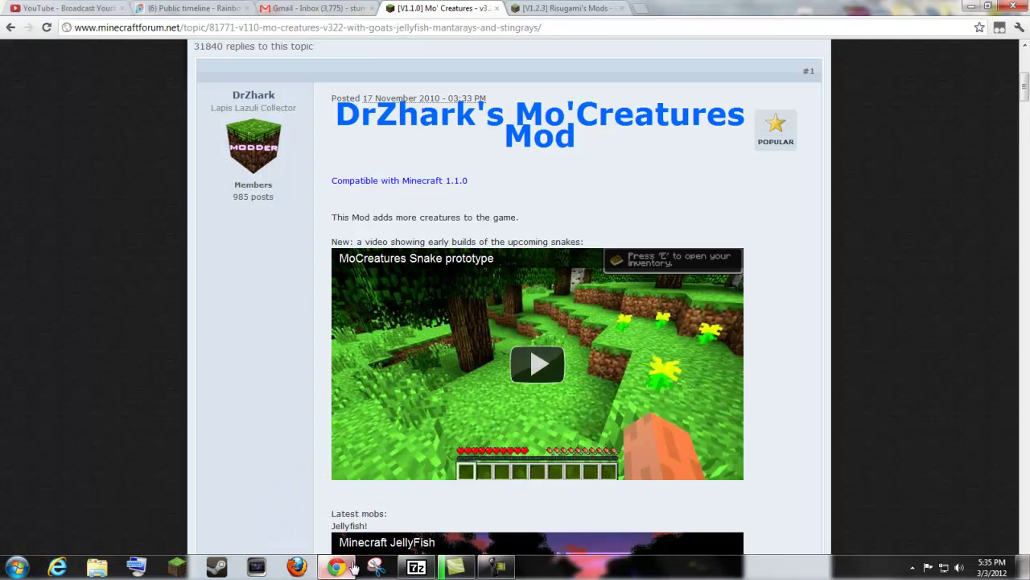
{"action": "left_click", "coordinate": [563, 8]}
{"action": "left_click", "coordinate": [453, 285]}
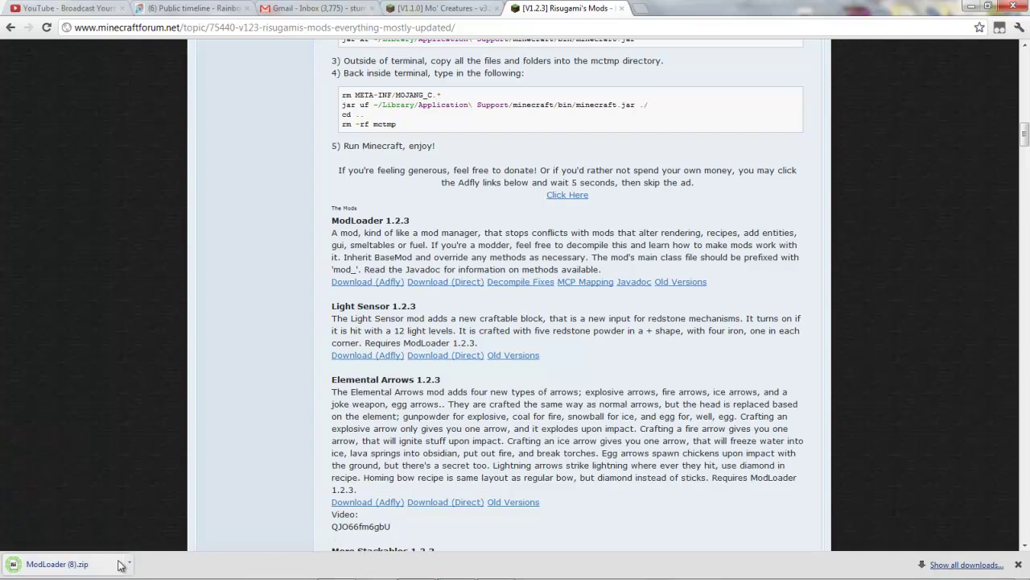
{"action": "left_click", "coordinate": [132, 565]}
{"action": "left_click", "coordinate": [161, 494]}
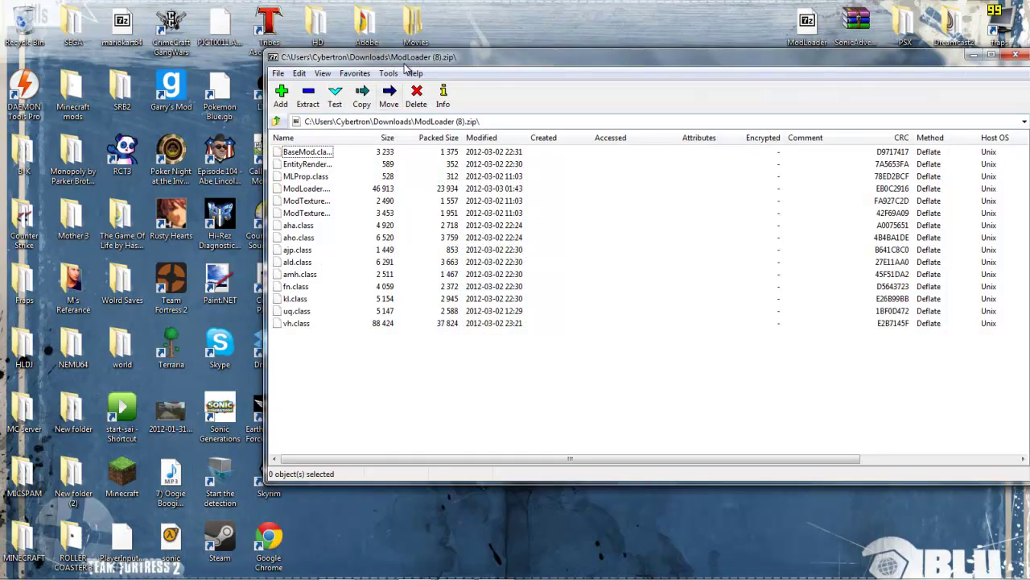
{"action": "left_click_drag", "start_coordinate": [409, 60], "coordinate": [597, 54]}
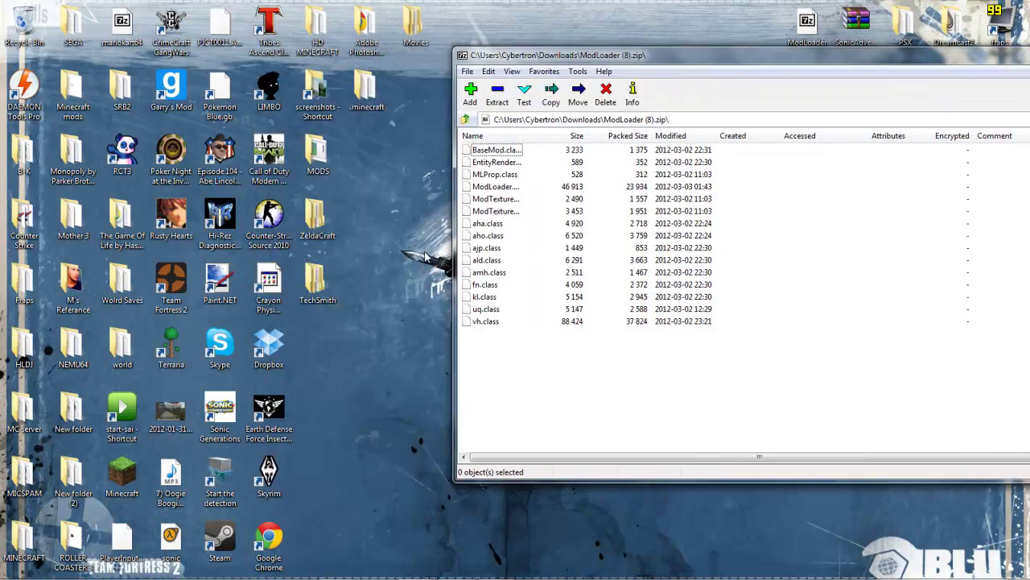
Run %appdata% and open the bin folder inside .minecraft
{"action": "key", "text": "super"}
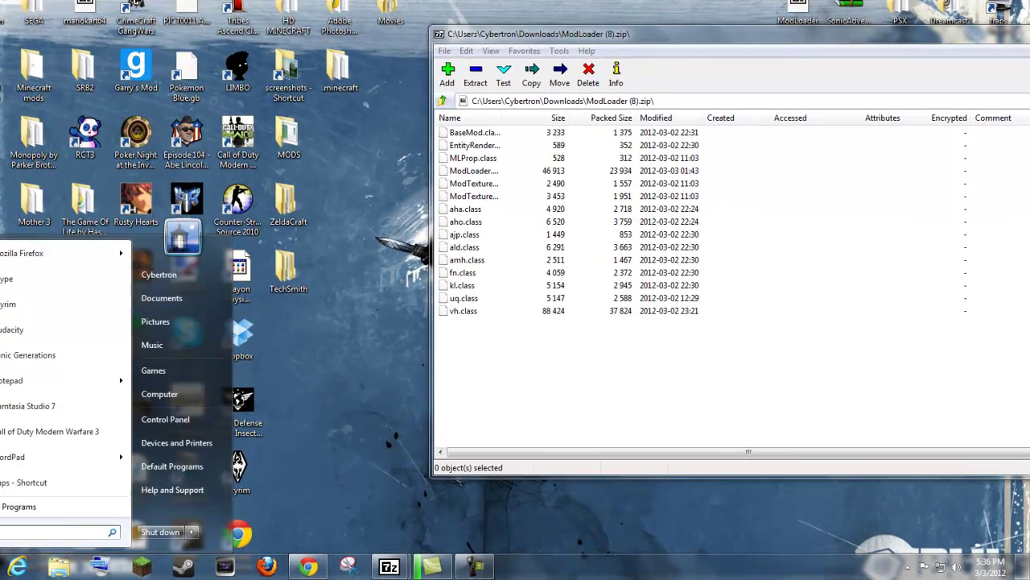
{"action": "type", "text": "%appdata%"}
{"action": "key", "text": "Return"}
{"action": "left_click", "coordinate": [349, 234]}
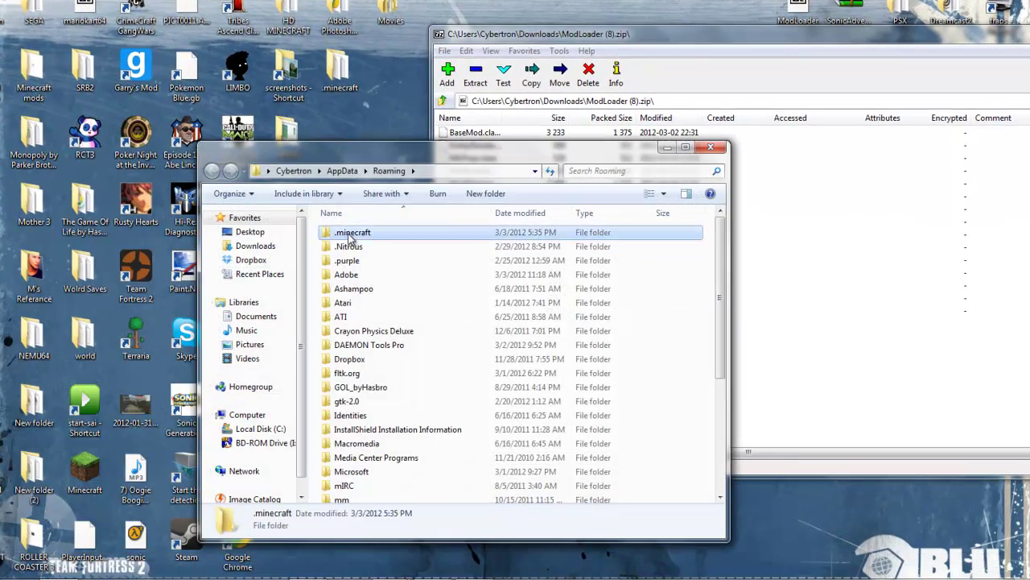
{"action": "double_click", "coordinate": [350, 234]}
{"action": "left_click", "coordinate": [343, 263]}
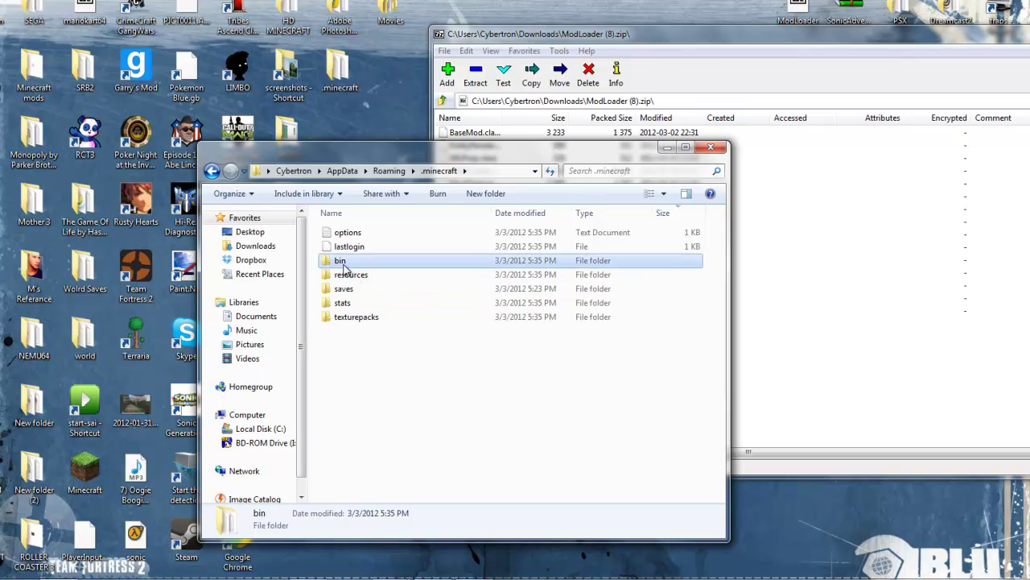
{"action": "double_click", "coordinate": [343, 263]}
Open the minecraft jar file from the bin folder as an archive in 7-Zip
{"action": "left_click", "coordinate": [356, 303]}
{"action": "right_click", "coordinate": [351, 302]}
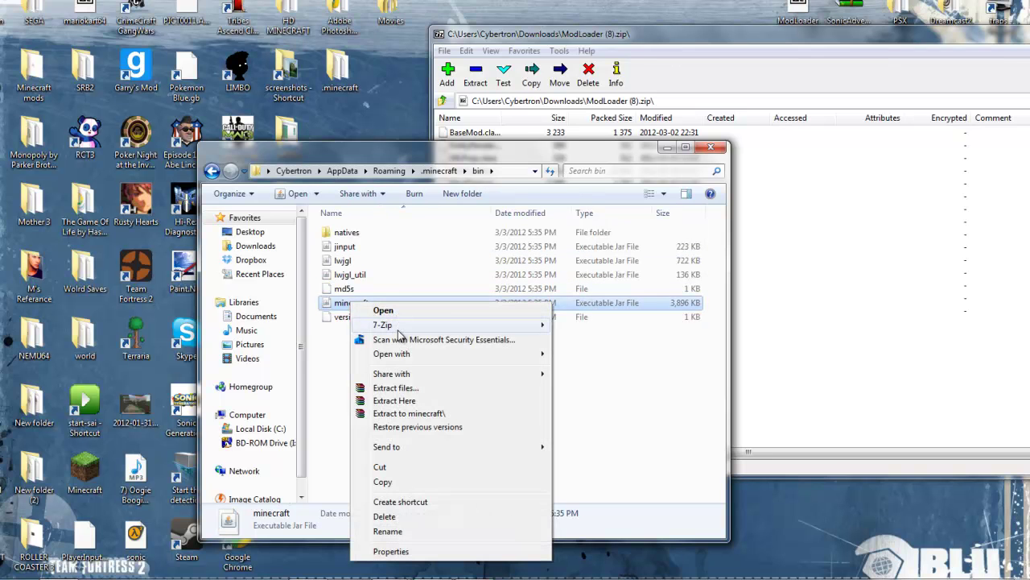
{"action": "mouse_move", "coordinate": [394, 325]}
{"action": "left_click", "coordinate": [591, 325]}
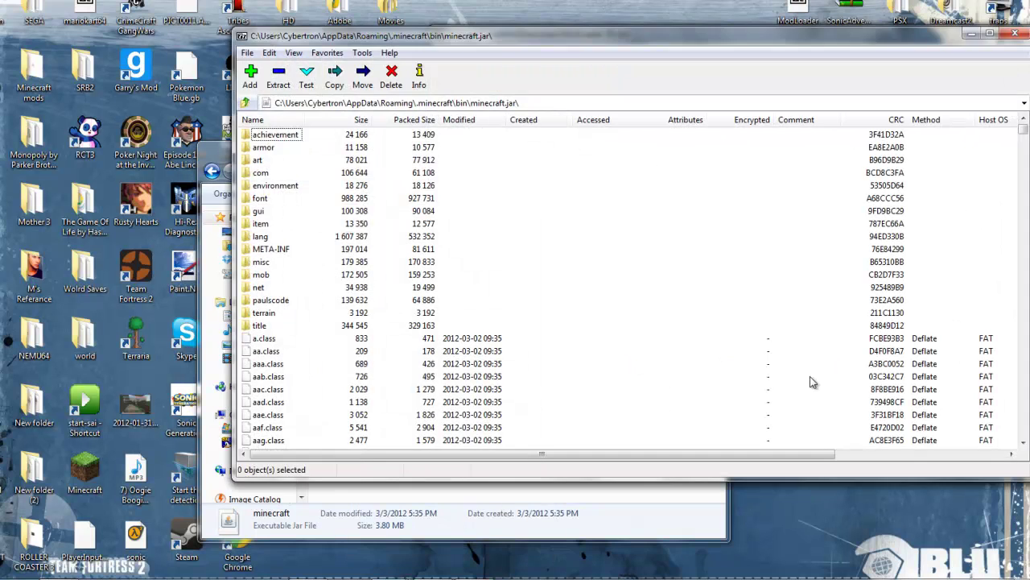
Copy all files from the ModLoader zip into the minecraft.jar archive and confirm the copy
{"action": "left_click_drag", "start_coordinate": [461, 42], "coordinate": [628, 324]}
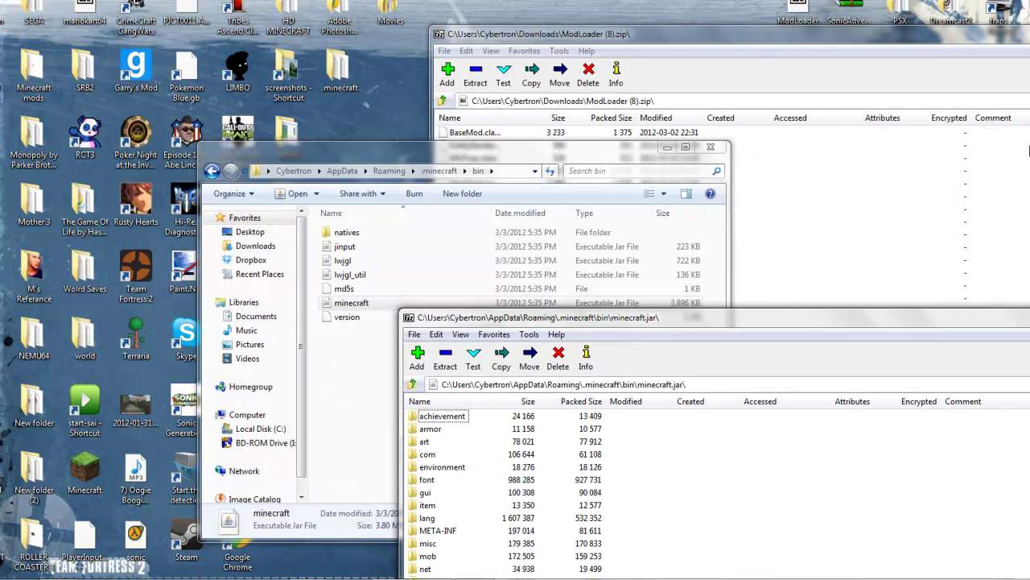
{"action": "left_click", "coordinate": [1023, 149]}
{"action": "left_click_drag", "start_coordinate": [583, 375], "coordinate": [462, 64]}
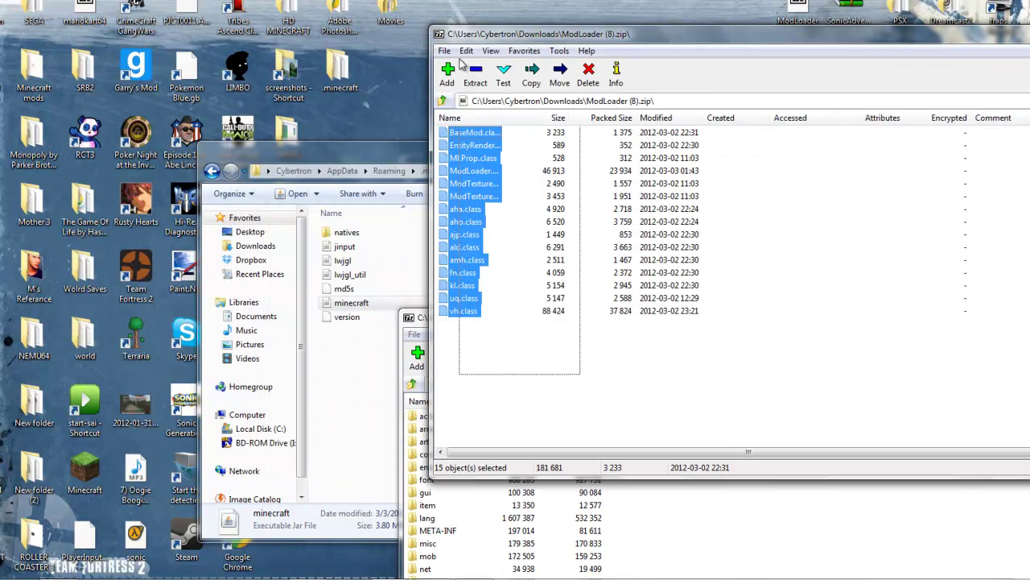
{"action": "left_click_drag", "start_coordinate": [813, 555], "coordinate": [853, 547]}
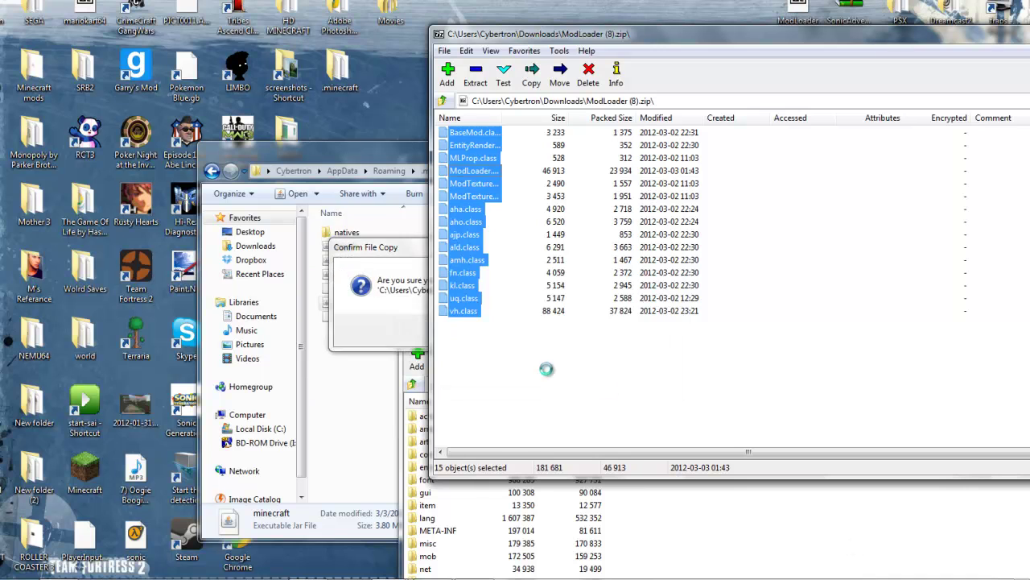
{"action": "left_click", "coordinate": [509, 332]}
Delete the META-INF folder from the minecraft.jar archive
{"action": "left_click_drag", "start_coordinate": [515, 321], "coordinate": [422, 230]}
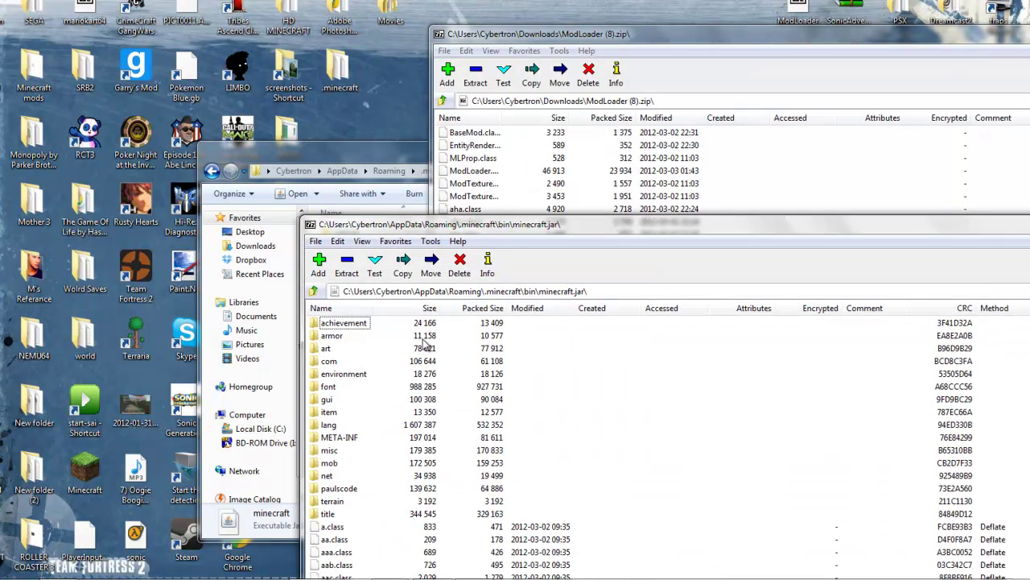
{"action": "right_click", "coordinate": [350, 439]}
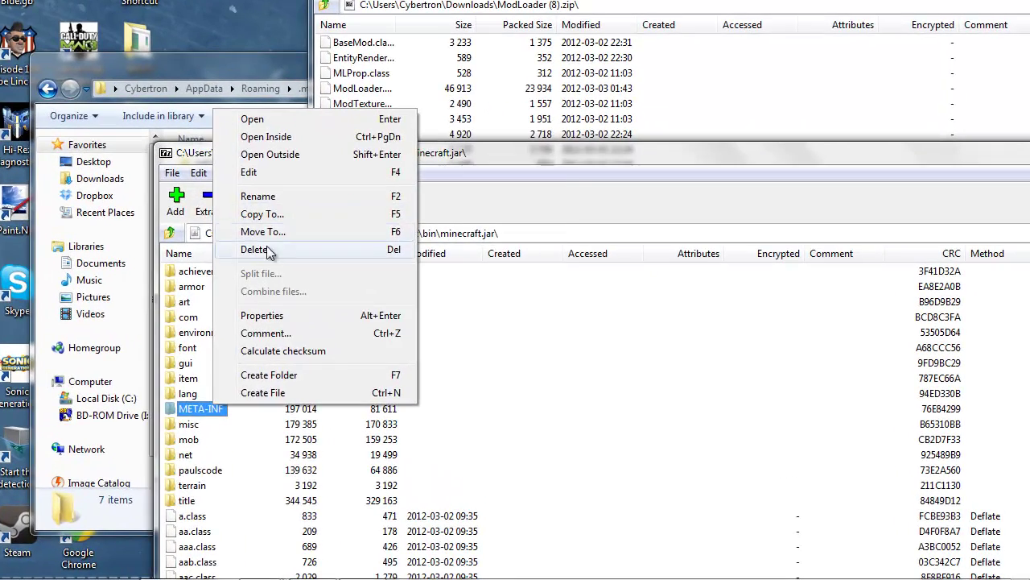
{"action": "left_click", "coordinate": [446, 303]}
{"action": "left_click", "coordinate": [444, 277]}
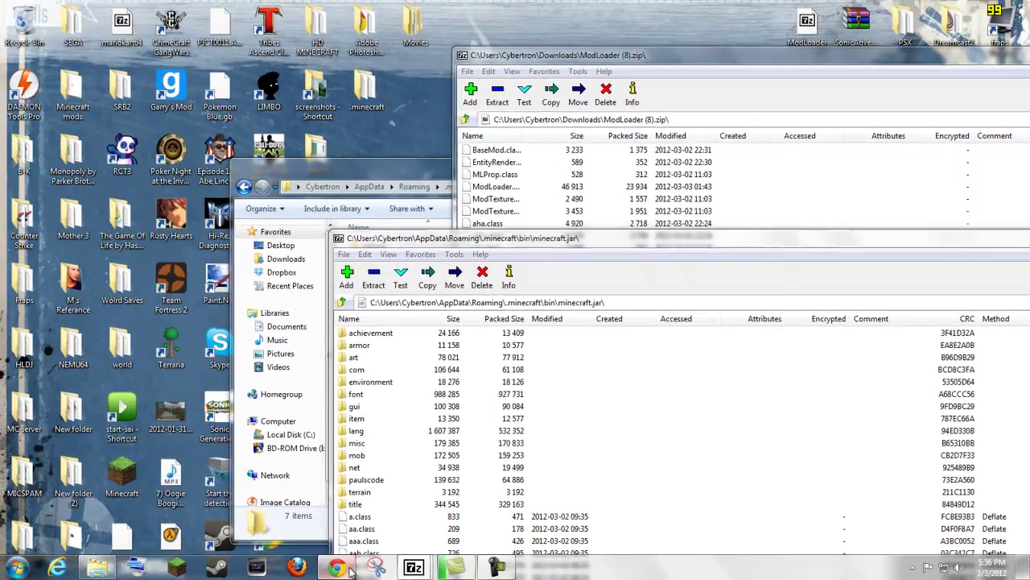
Switch to Chrome and search for "Too many items" in a new tab
{"action": "left_click", "coordinate": [298, 566]}
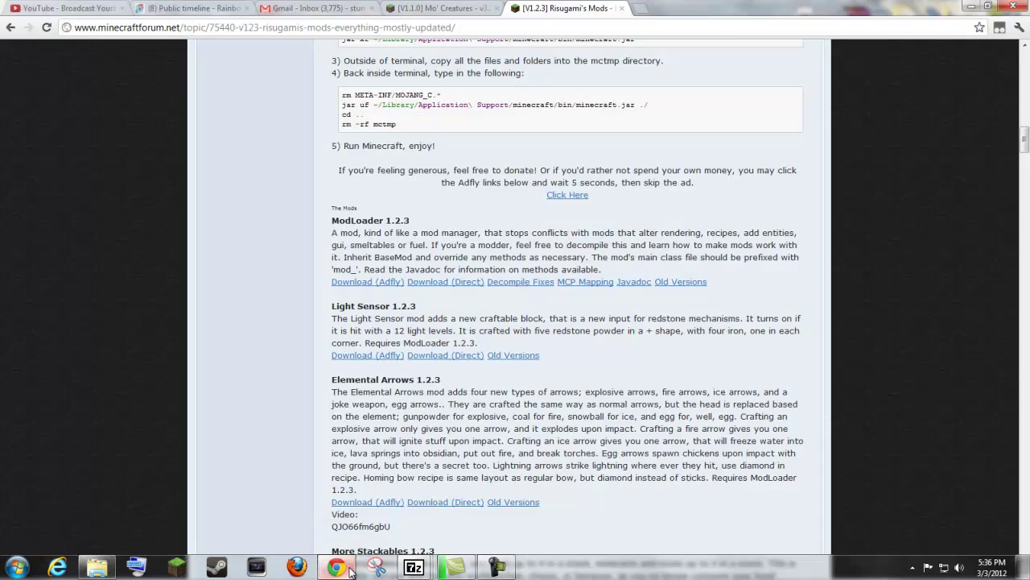
{"action": "left_click", "coordinate": [479, 6]}
{"action": "left_click", "coordinate": [563, 8]}
{"action": "left_click", "coordinate": [640, 8]}
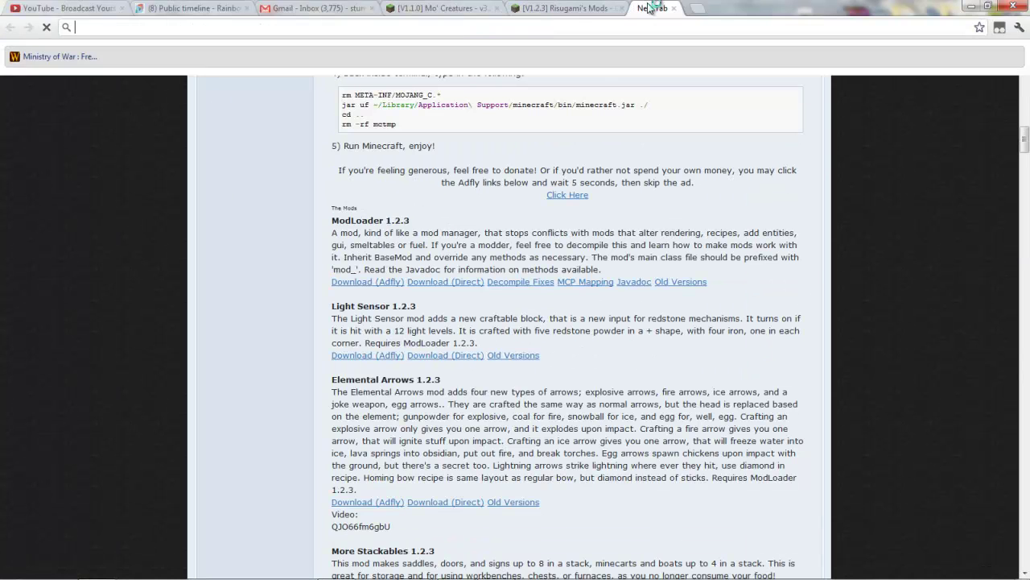
{"action": "type", "text": "too"}
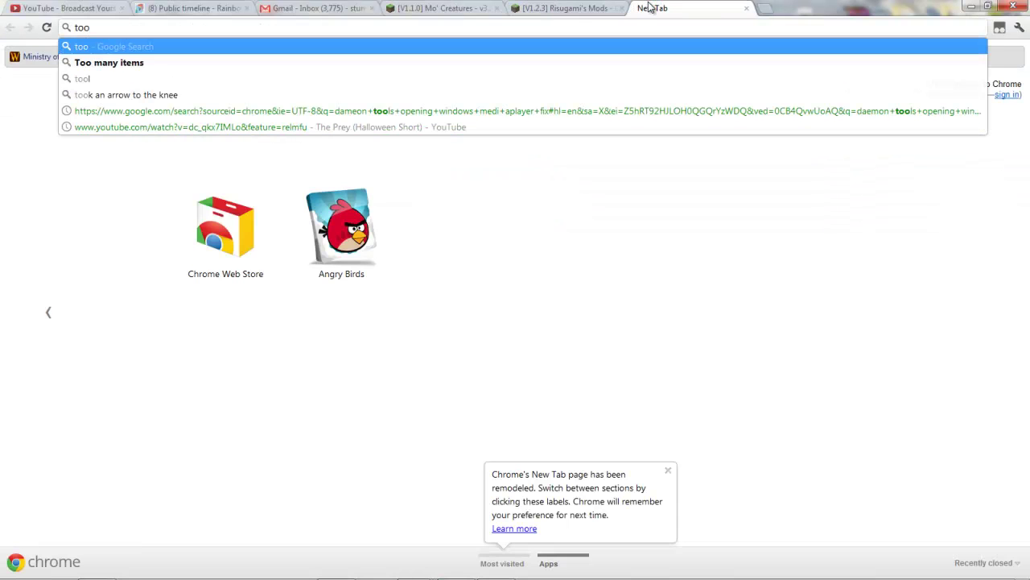
{"action": "key", "text": "Down"}
{"action": "key", "text": "Return"}
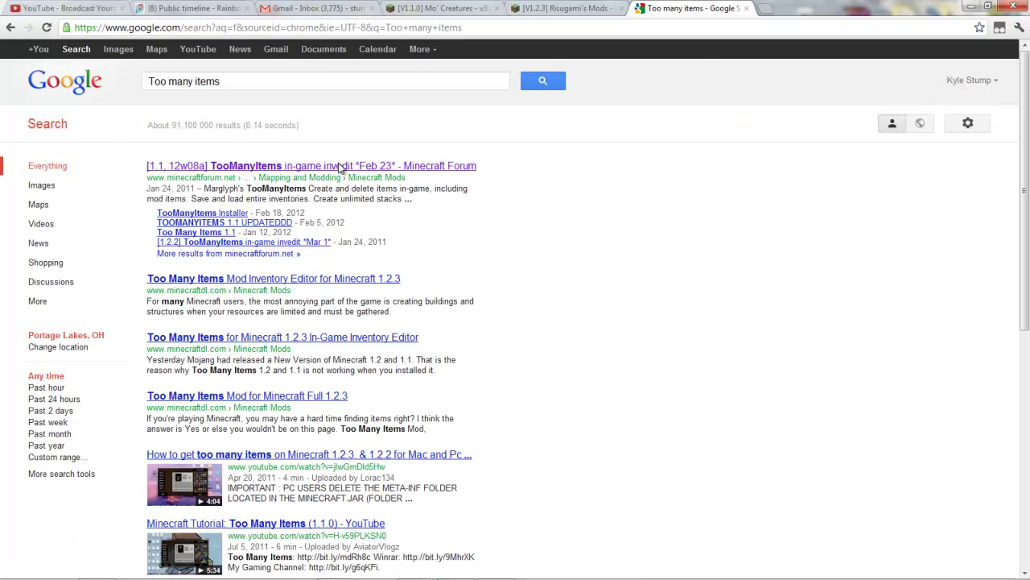
Download TooManyItems for Minecraft 1.2.2/1.2.3 from its Minecraft Forum thread, skipping the ad, and open the downloaded zip
{"action": "left_click", "coordinate": [339, 167]}
{"action": "scroll", "coordinate": [459, 250], "scroll_direction": "down", "scroll_amount": 5}
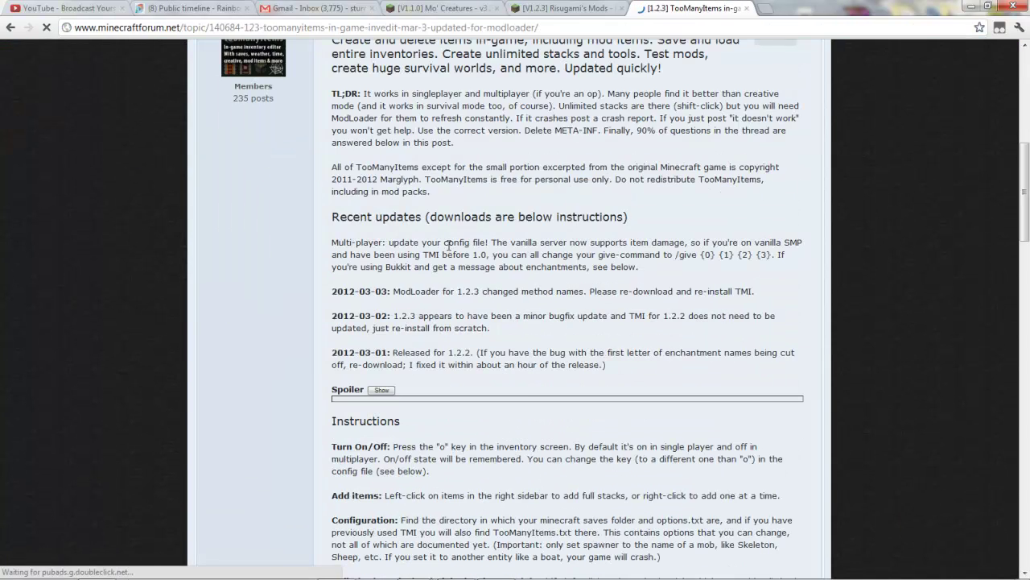
{"action": "scroll", "coordinate": [439, 254], "scroll_direction": "down", "scroll_amount": 2}
{"action": "scroll", "coordinate": [355, 332], "scroll_direction": "down", "scroll_amount": 9}
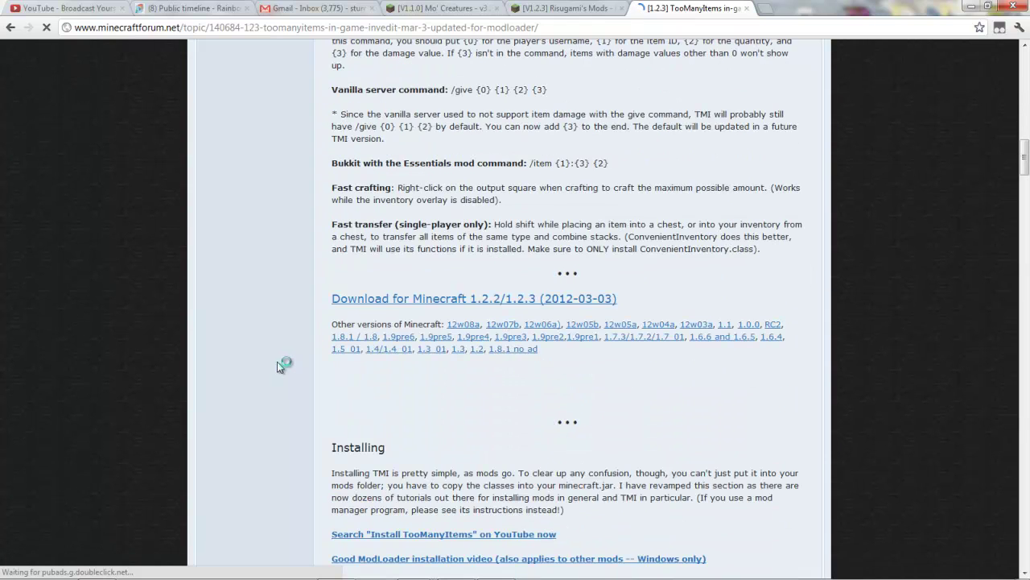
{"action": "left_click", "coordinate": [433, 298]}
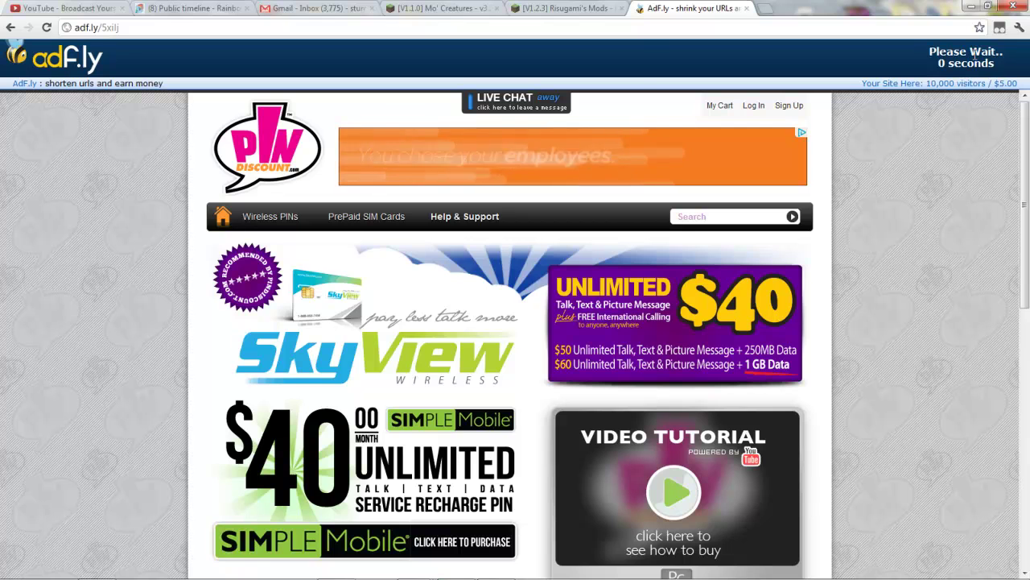
{"action": "left_click", "coordinate": [970, 57]}
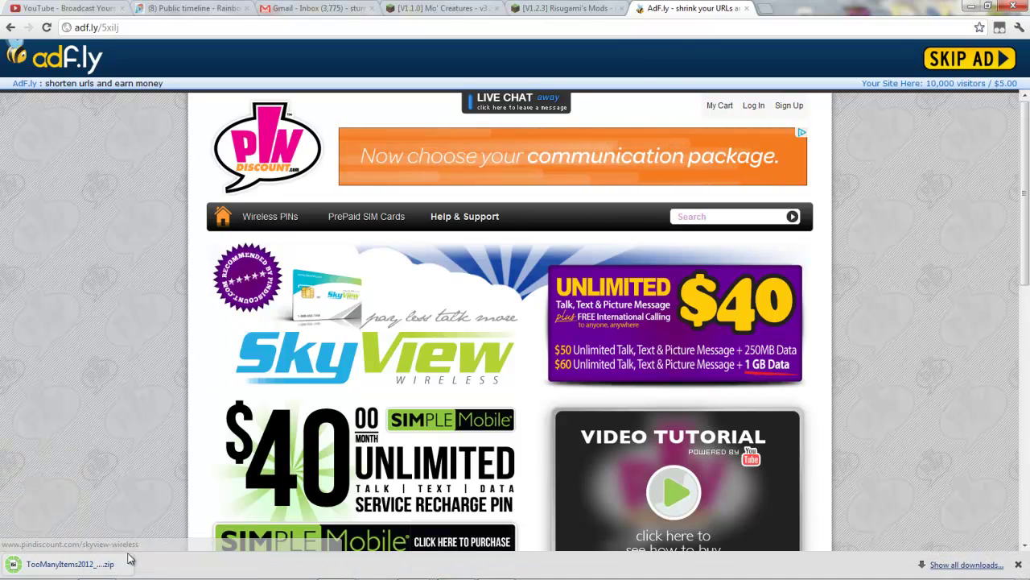
{"action": "left_click", "coordinate": [129, 564]}
{"action": "left_click", "coordinate": [157, 493]}
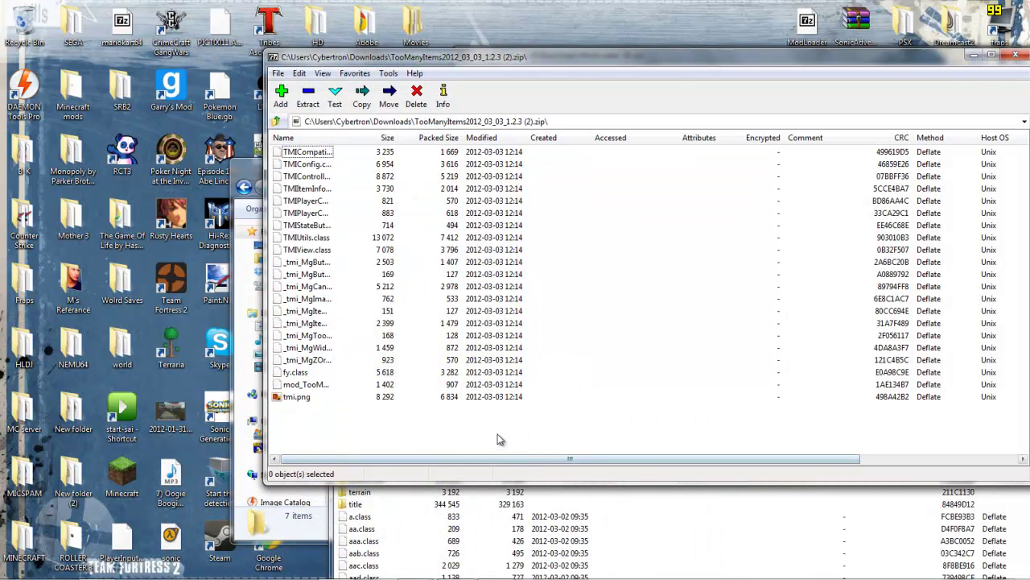
Copy all files from the TooManyItems zip into the minecraft.jar archive and confirm the copy
{"action": "left_click_drag", "start_coordinate": [476, 425], "coordinate": [273, 135]}
{"action": "left_click_drag", "start_coordinate": [313, 185], "coordinate": [902, 513]}
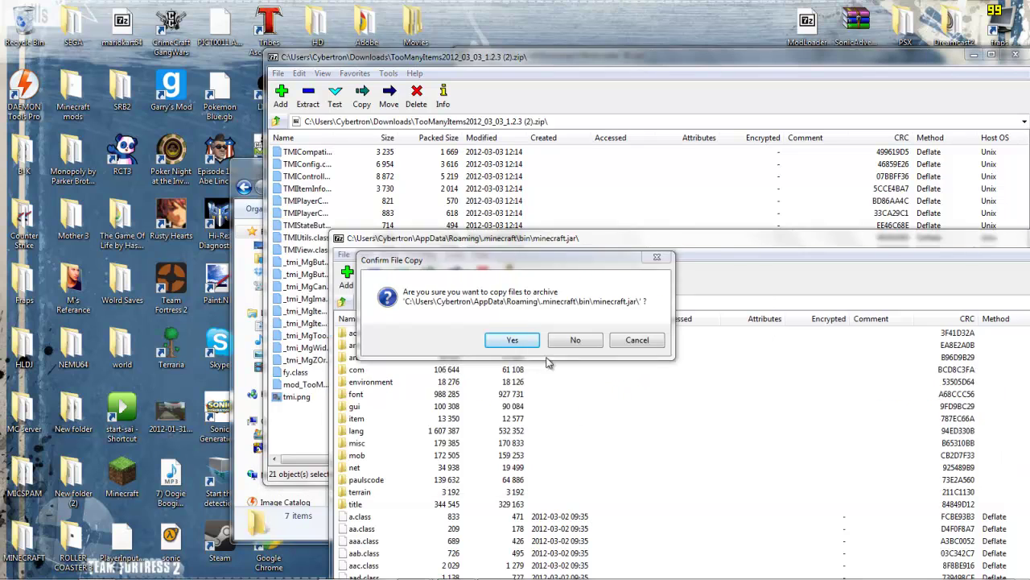
{"action": "left_click", "coordinate": [512, 340]}
Close the minecraft.jar, TooManyItems and ModLoader archive windows and the bin folder window
{"action": "left_click_drag", "start_coordinate": [656, 243], "coordinate": [382, 241]}
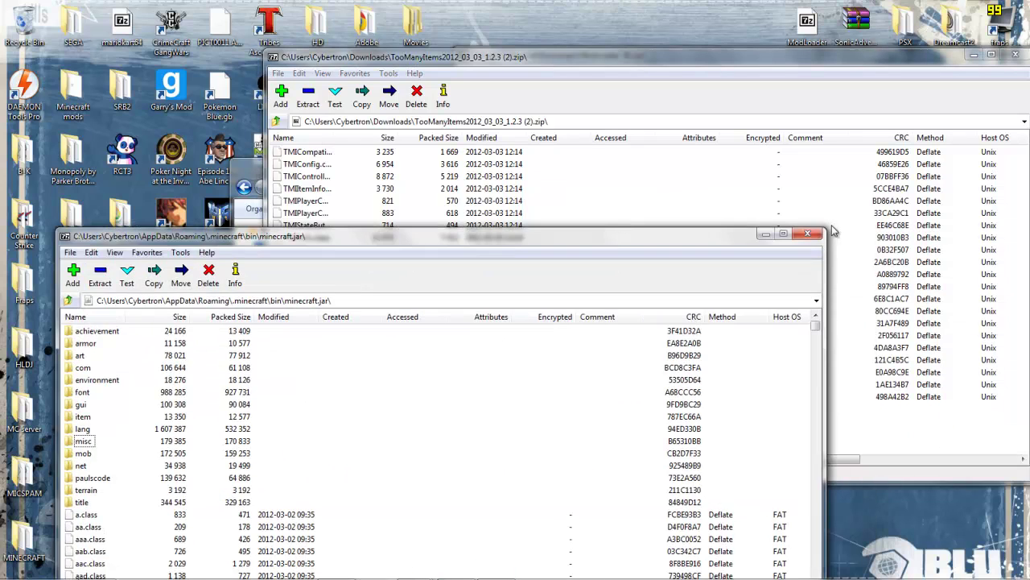
{"action": "left_click", "coordinate": [813, 235]}
{"action": "left_click_drag", "start_coordinate": [620, 59], "coordinate": [304, 70]}
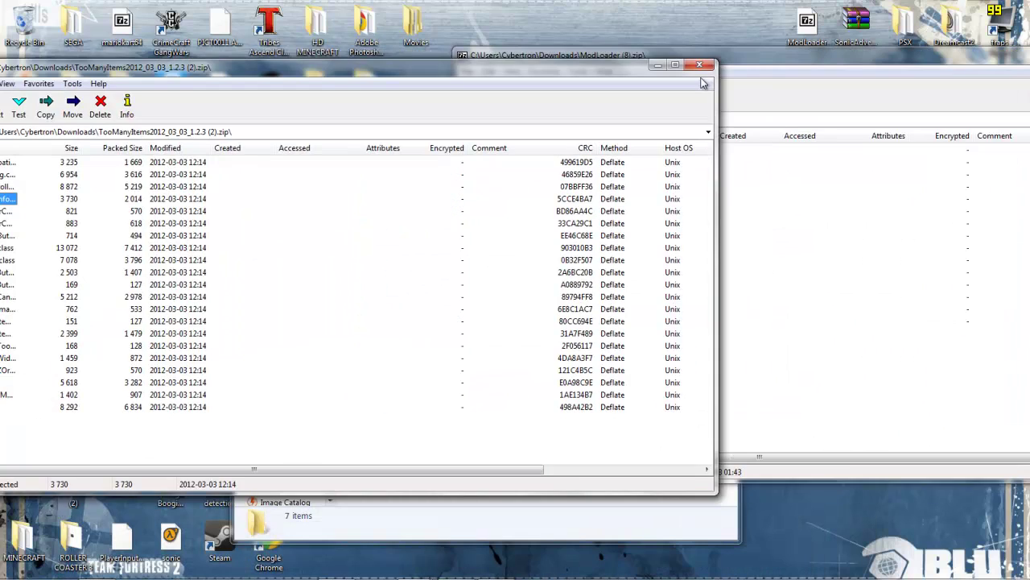
{"action": "left_click_drag", "start_coordinate": [704, 55], "coordinate": [340, 87]}
{"action": "left_click", "coordinate": [821, 85]}
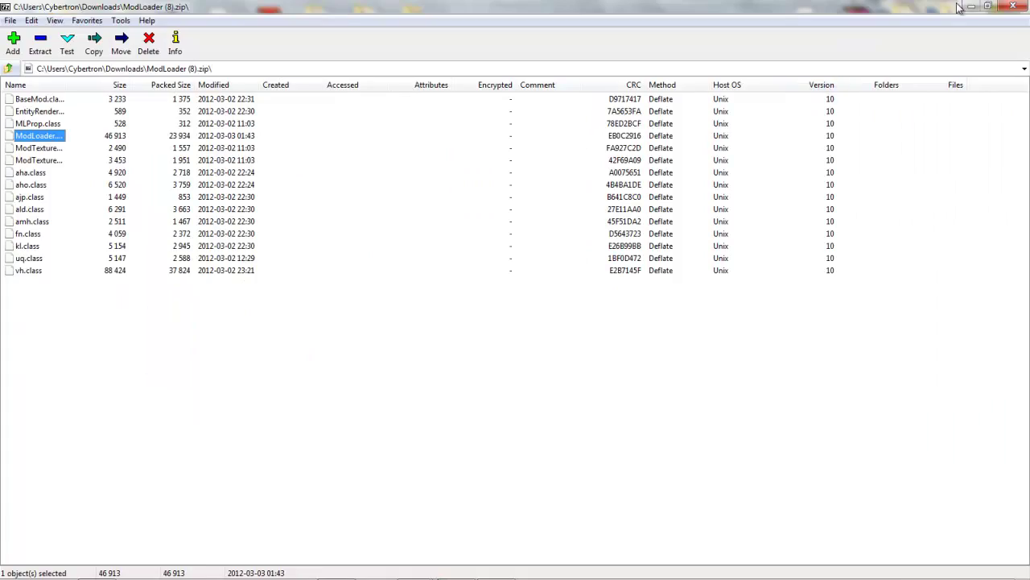
{"action": "left_click", "coordinate": [979, 6]}
{"action": "left_click", "coordinate": [841, 86]}
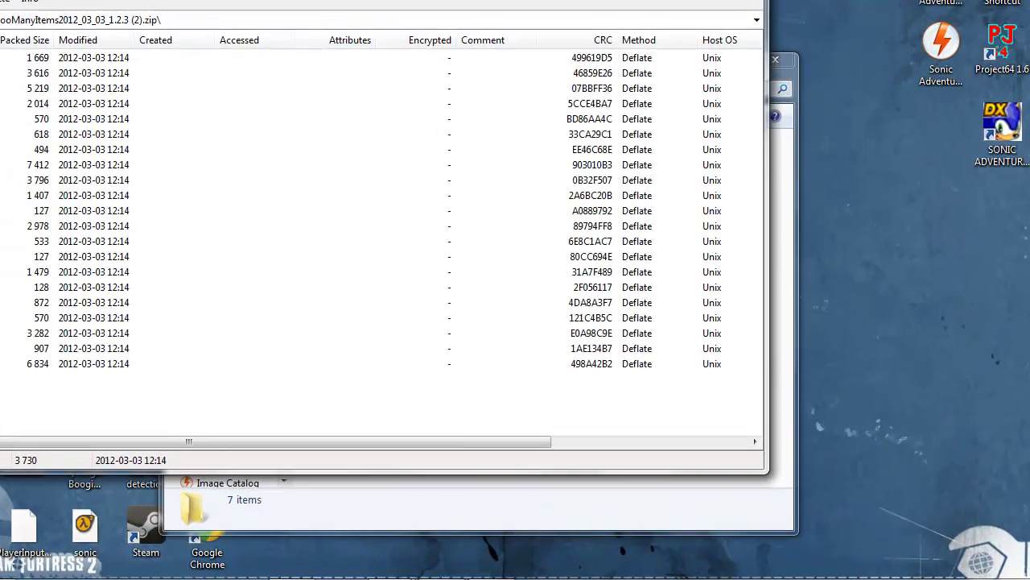
{"action": "left_click", "coordinate": [745, 2]}
{"action": "left_click", "coordinate": [772, 66]}
Launch Minecraft and log in by entering the account password
{"action": "mouse_move", "coordinate": [45, 574]}
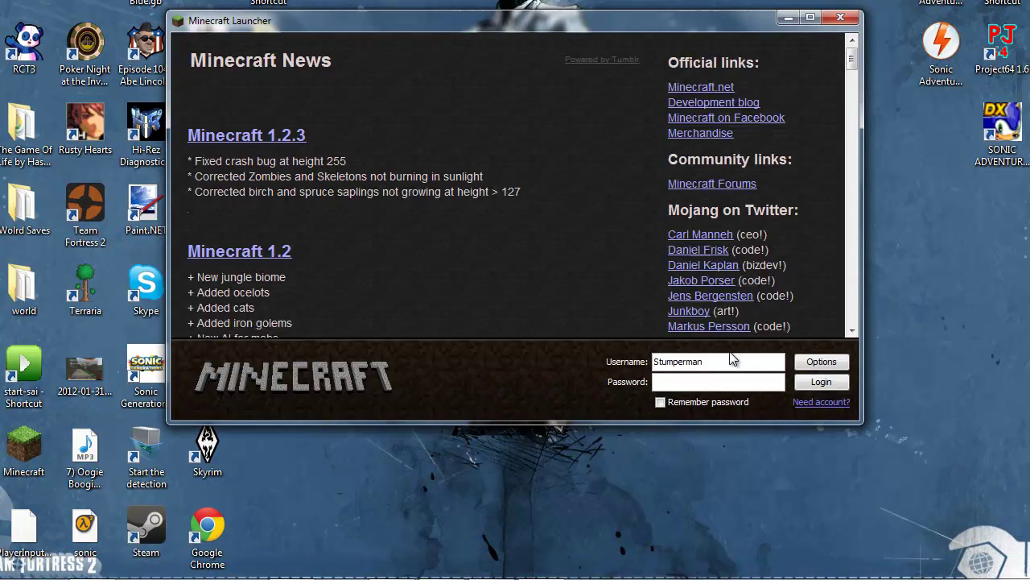
{"action": "left_click", "coordinate": [742, 381]}
{"action": "type", "text": "*********"}
{"action": "key", "text": "Return"}
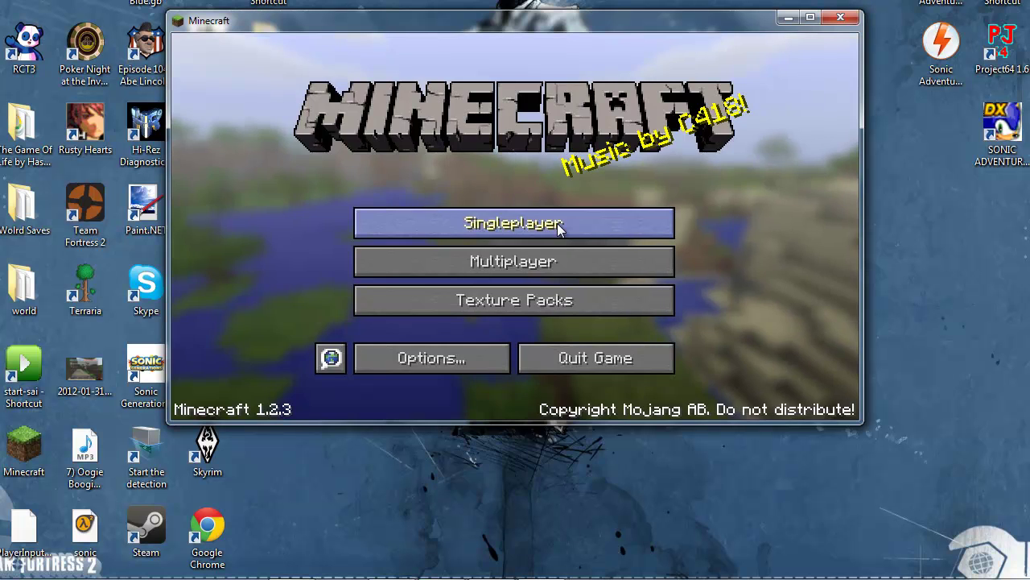
Load a saved singleplayer world and check the inventory screen for the TooManyItems interface, closing the game when done
{"action": "left_click", "coordinate": [559, 225]}
{"action": "double_click", "coordinate": [427, 203]}
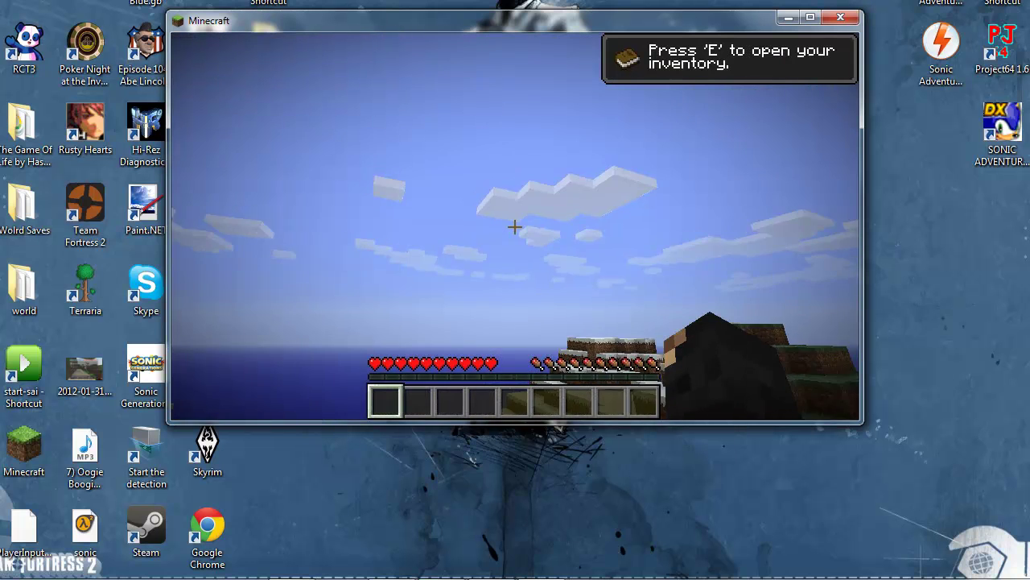
{"action": "key", "text": "e"}
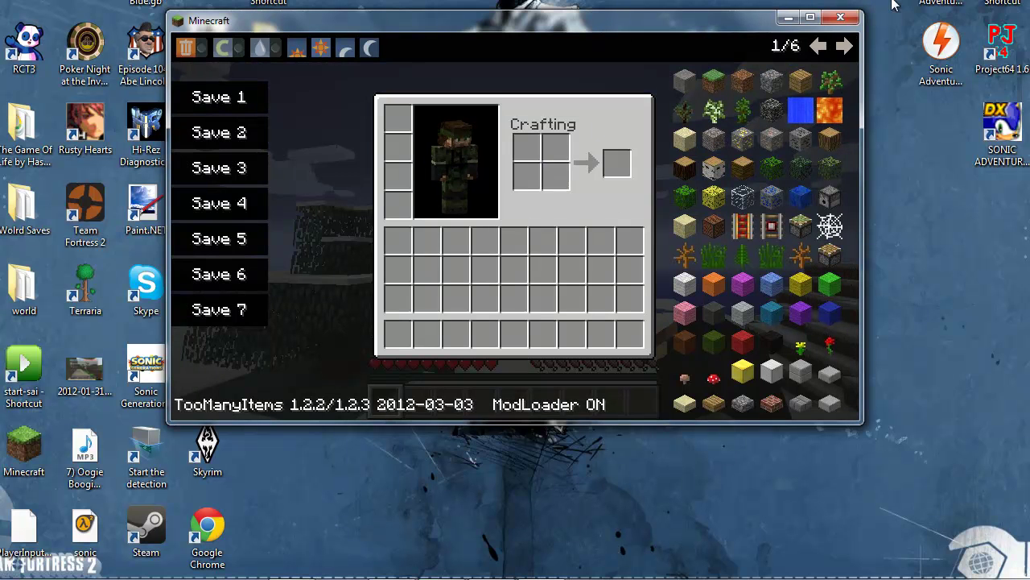
{"action": "left_click", "coordinate": [850, 17]}
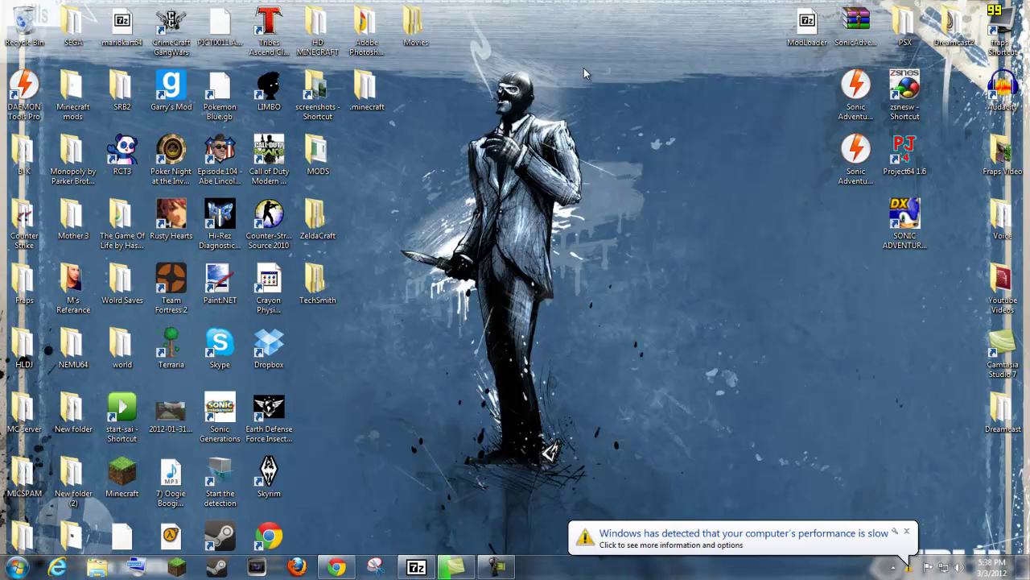
Cancel the project rendering in Camtasia Studio and close the program without saving changes to Untitled.camproj
{"action": "left_click", "coordinate": [906, 531]}
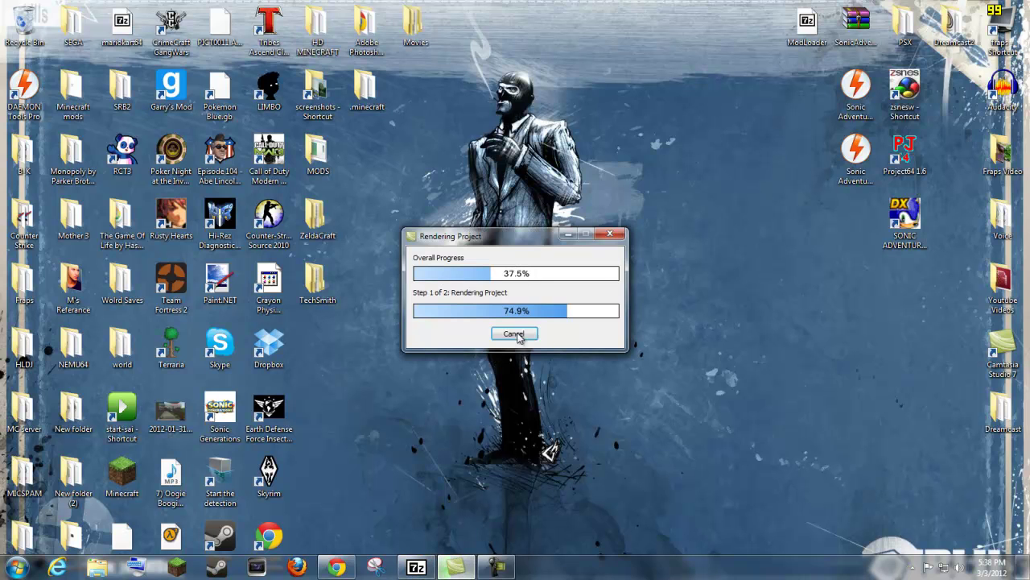
{"action": "left_click", "coordinate": [455, 568]}
{"action": "left_click", "coordinate": [512, 335]}
{"action": "left_click", "coordinate": [519, 329]}
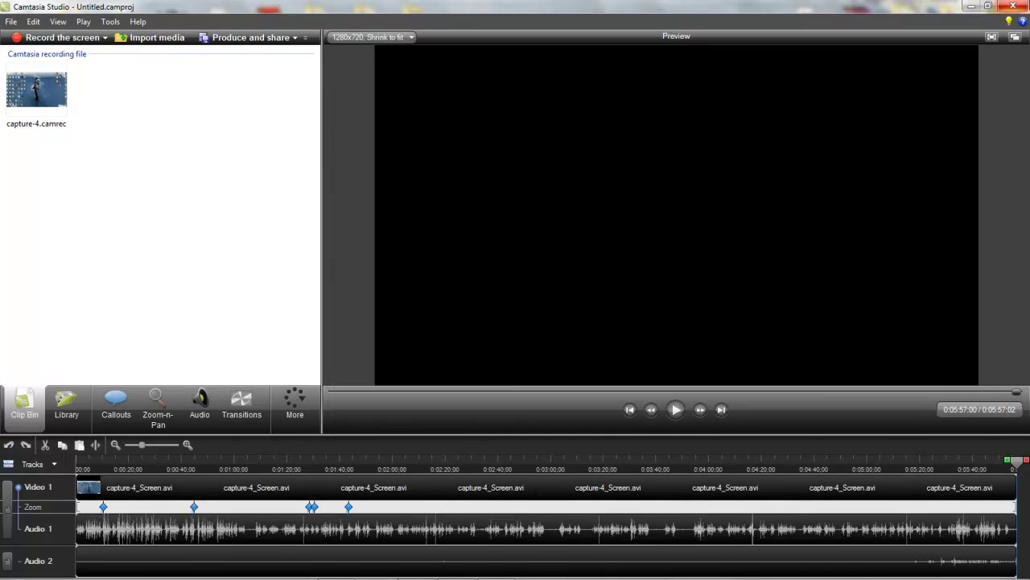
{"action": "left_click", "coordinate": [1012, 6]}
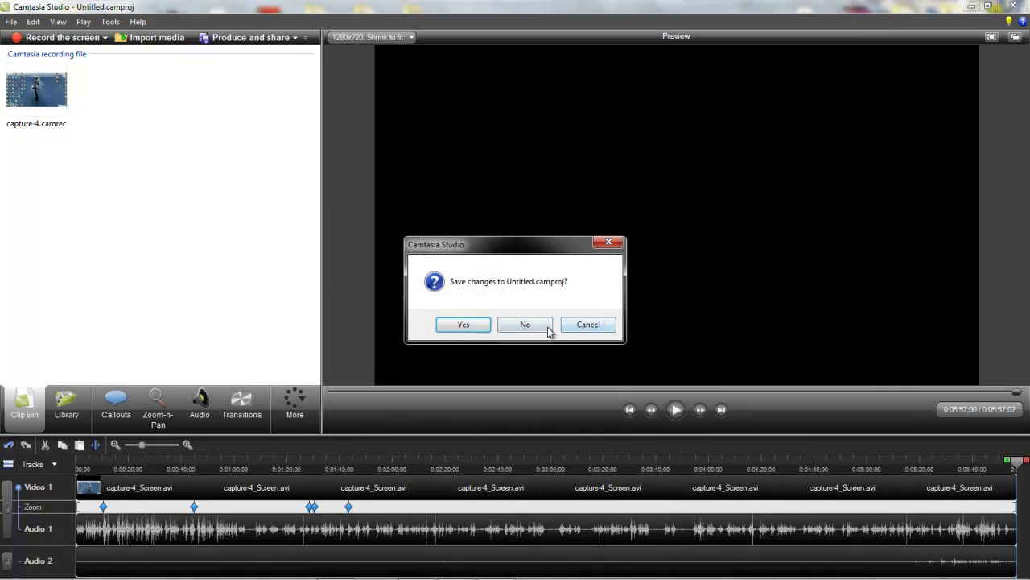
{"action": "left_click", "coordinate": [547, 329]}
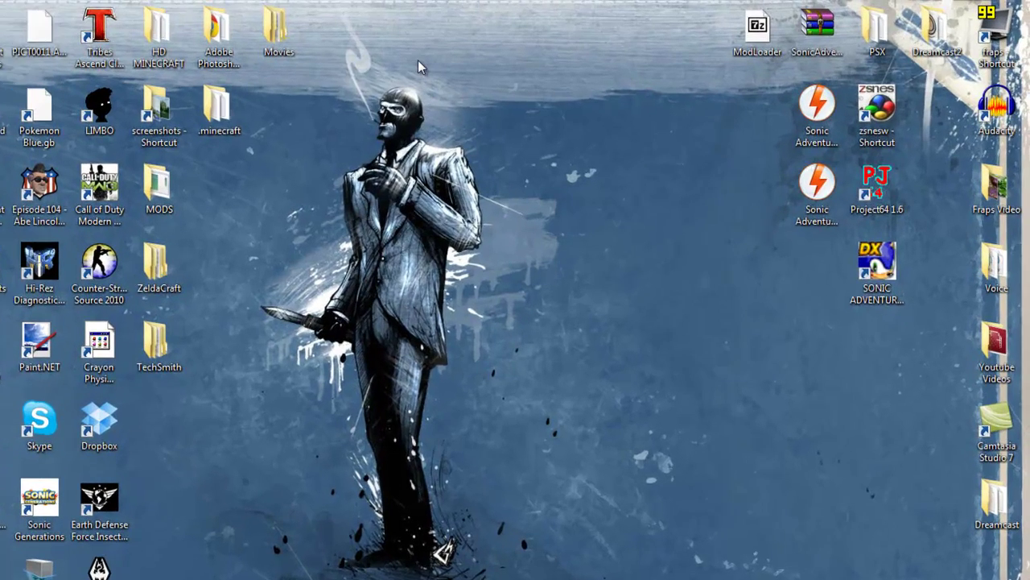
{"action": "left_click_drag", "start_coordinate": [532, 50], "coordinate": [487, 228]}
{"action": "left_click_drag", "start_coordinate": [347, 285], "coordinate": [349, 283]}
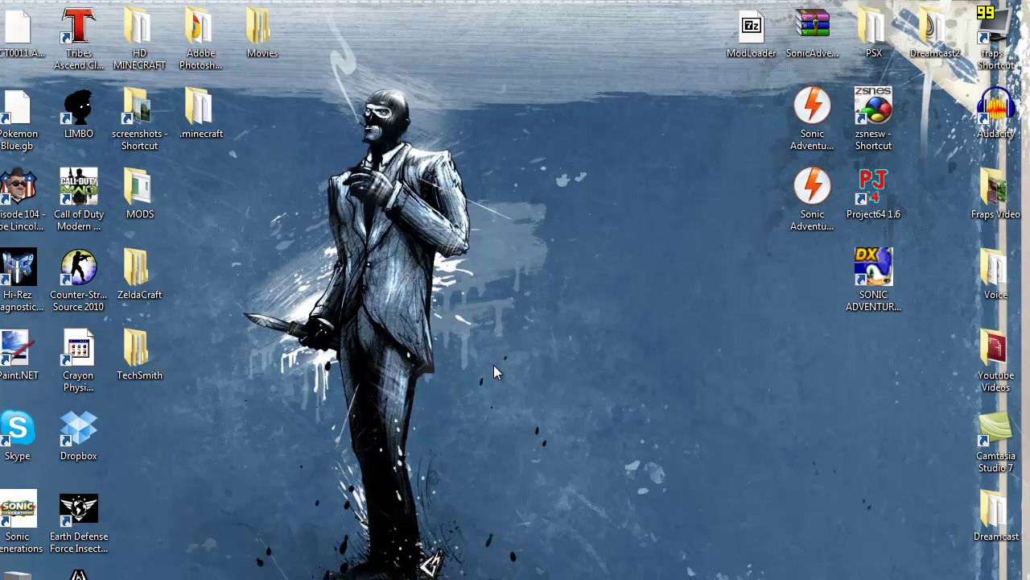